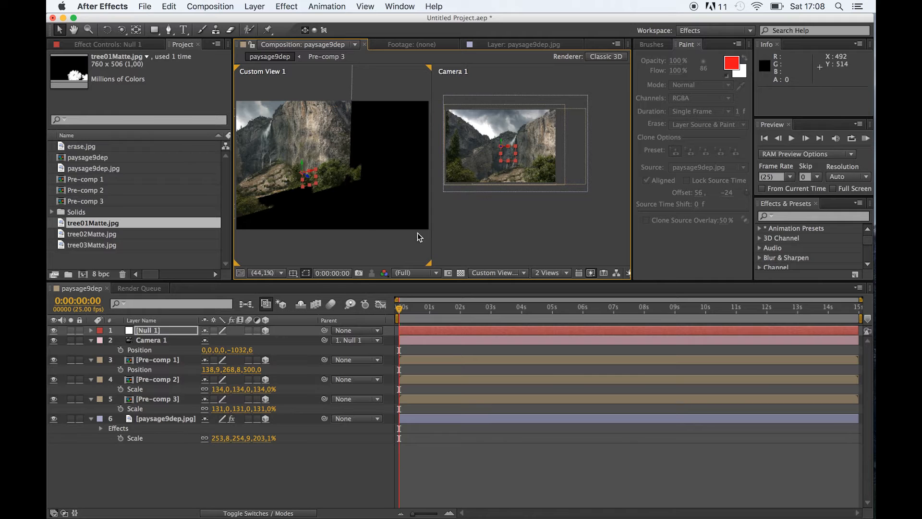
# Step: Move the Null 1 layer to X 184.2 and Z 183.7 to preview the parallax through Camera 1
pyautogui.click(281, 273)
pyautogui.click(281, 284)
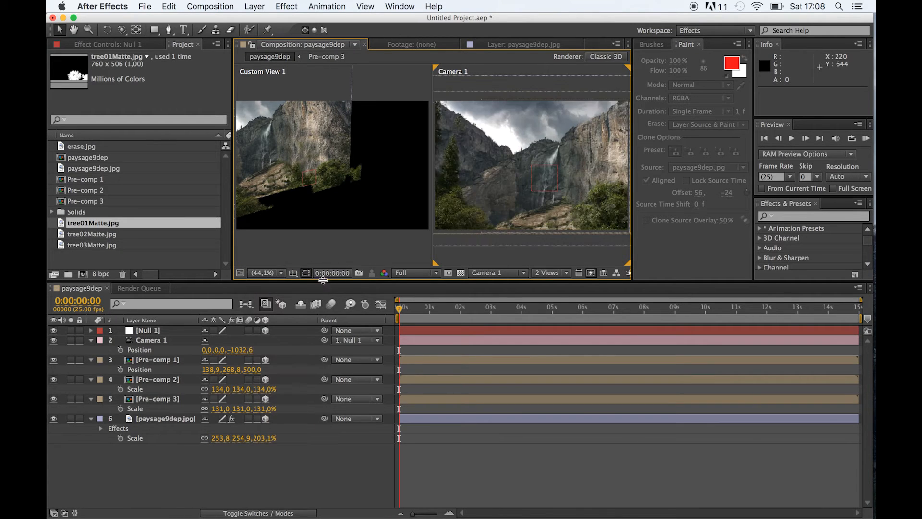
pyautogui.click(156, 330)
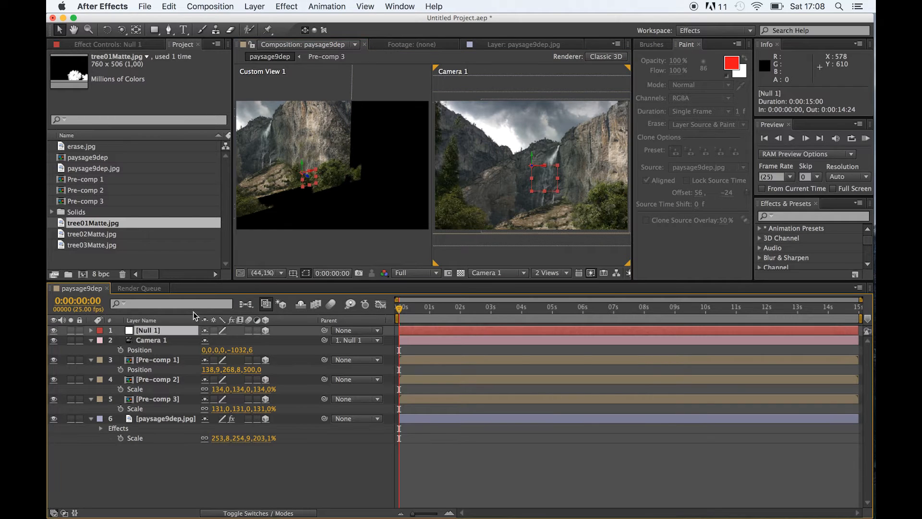
pyautogui.click(541, 167)
pyautogui.moveTo(541, 166)
pyautogui.mouseDown()
pyautogui.moveTo(555, 177)
pyautogui.moveTo(537, 166)
pyautogui.moveTo(582, 168)
pyautogui.moveTo(485, 162)
pyautogui.moveTo(529, 165)
pyautogui.mouseUp()
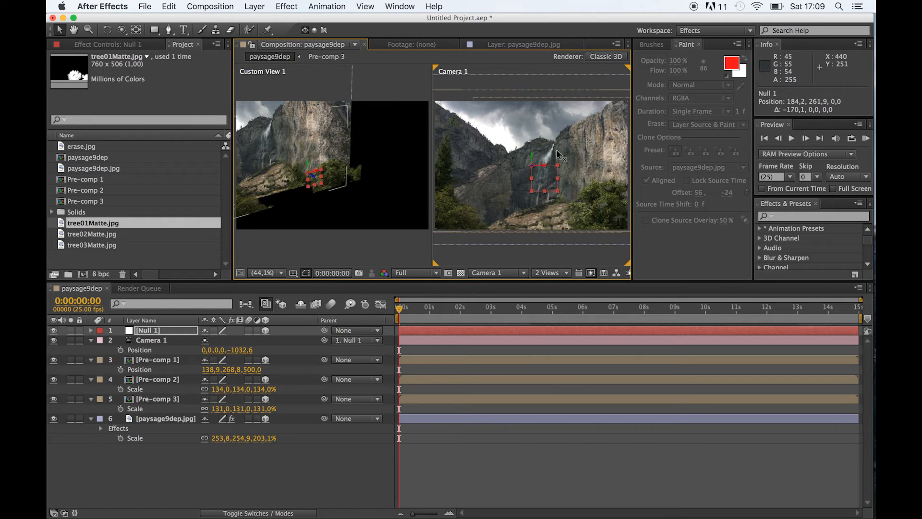
pyautogui.moveTo(315, 181); pyautogui.dragTo(302, 166)
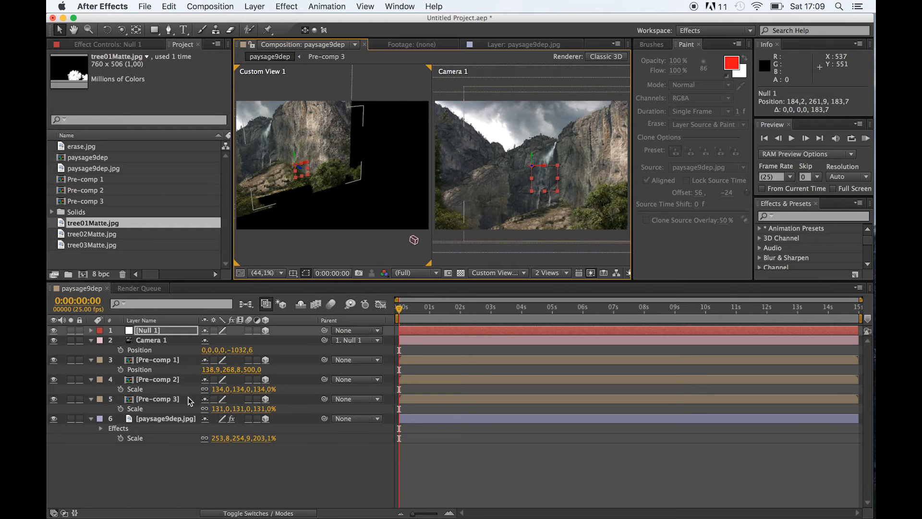
# Step: Show the composition in a single view and delete all of its layers
pyautogui.click(561, 273)
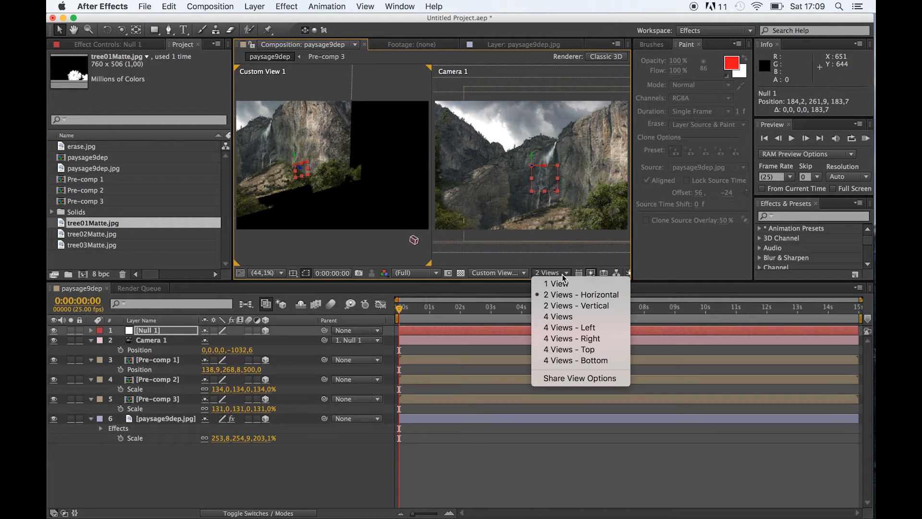
pyautogui.click(563, 283)
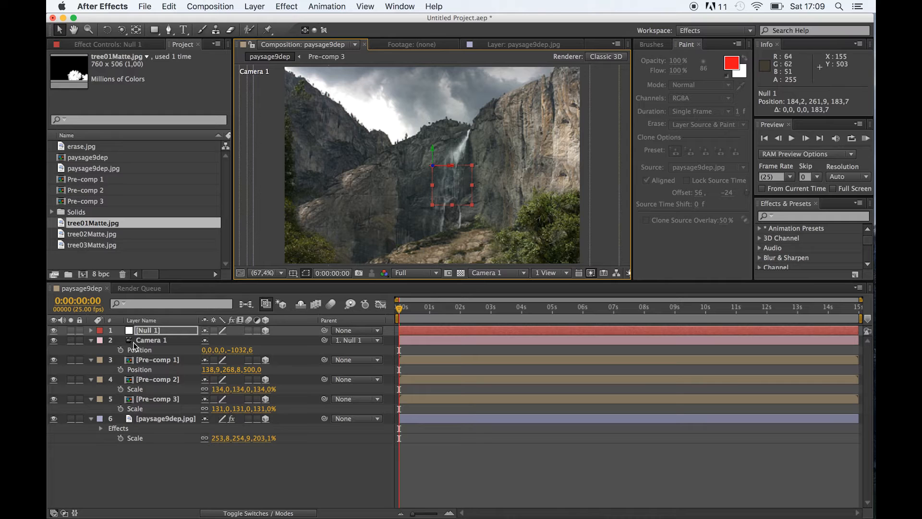
pyautogui.keyDown('shift'); pyautogui.click(161, 419); pyautogui.keyUp('shift')
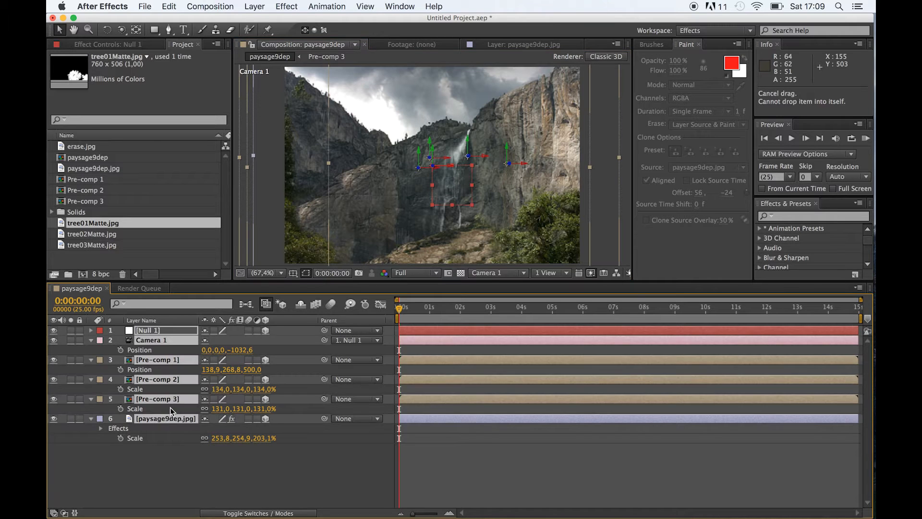
pyautogui.press('Delete')
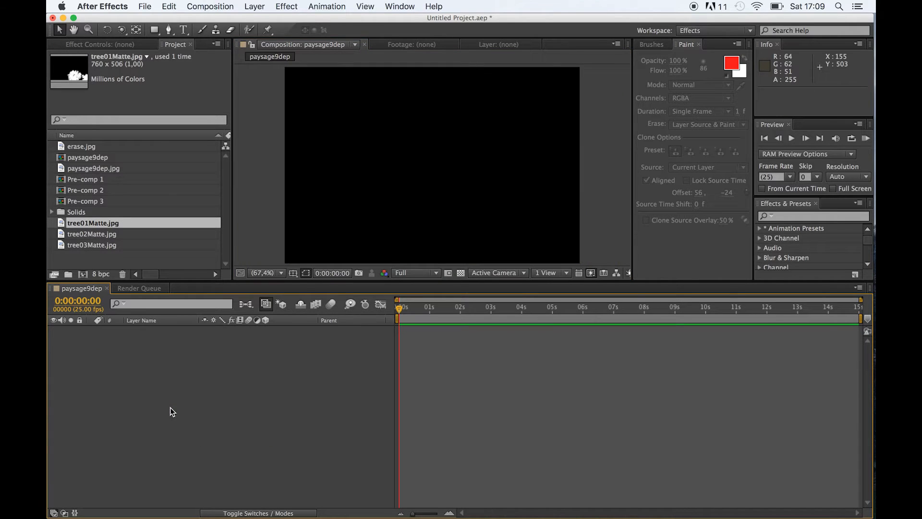
# Step: Delete the paysage9dep composition, Pre-comps 1 to 3 and the Solids folder from the project
pyautogui.click(94, 158)
pyautogui.keyDown('super'); pyautogui.click(94, 183); pyautogui.keyUp('super')
pyautogui.keyDown('super'); pyautogui.click(94, 191); pyautogui.keyUp('super')
pyautogui.keyDown('super'); pyautogui.click(91, 203); pyautogui.keyUp('super')
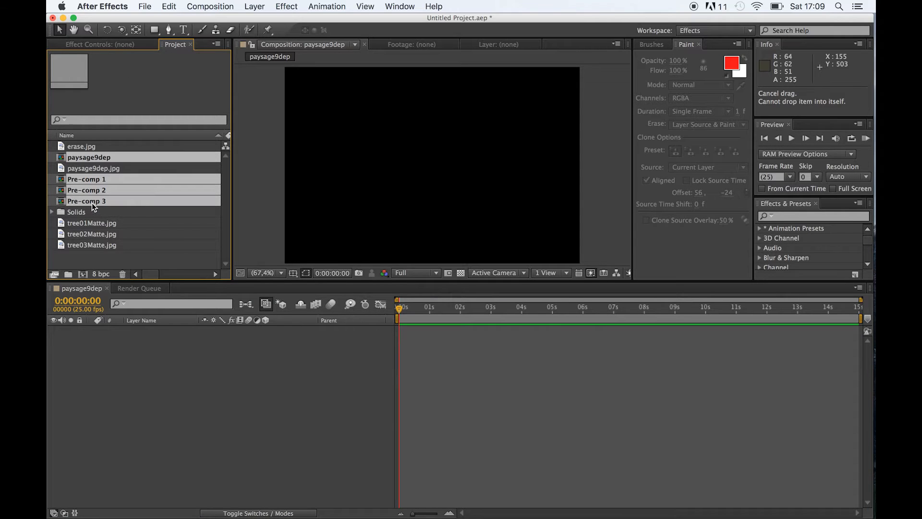
pyautogui.press('Delete')
pyautogui.click(576, 287)
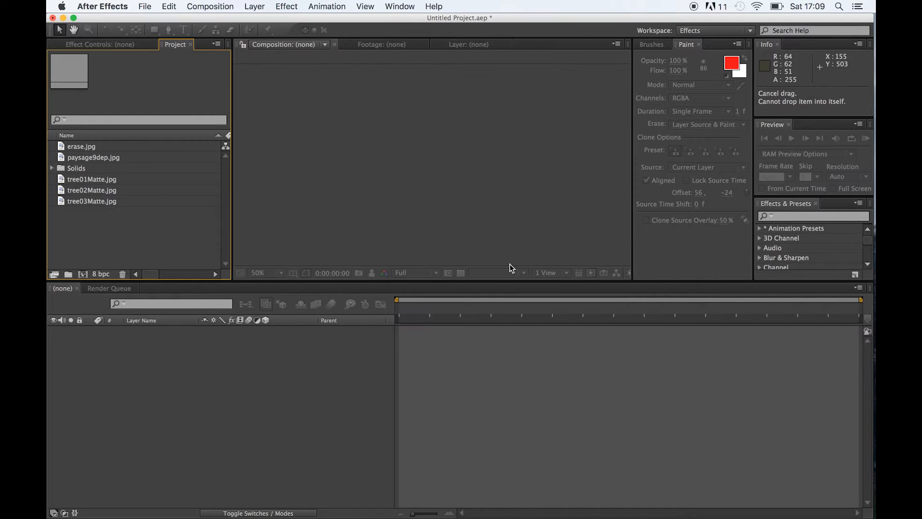
pyautogui.click(76, 167)
pyautogui.press('Delete')
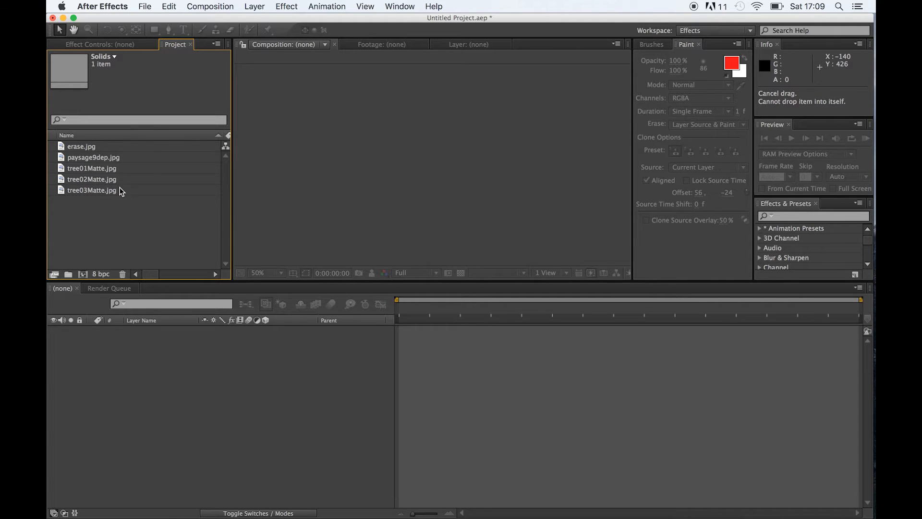
# Step: Create a composition from paysage9dep.jpg and accept its settings of 760 x 506 px, 25 fps and 15 seconds
pyautogui.moveTo(97, 157); pyautogui.dragTo(82, 274)
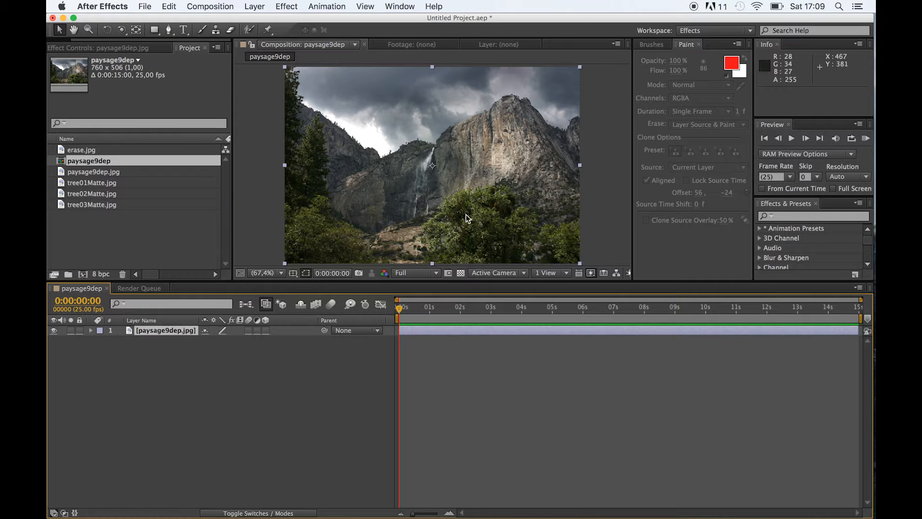
pyautogui.rightClick(80, 286)
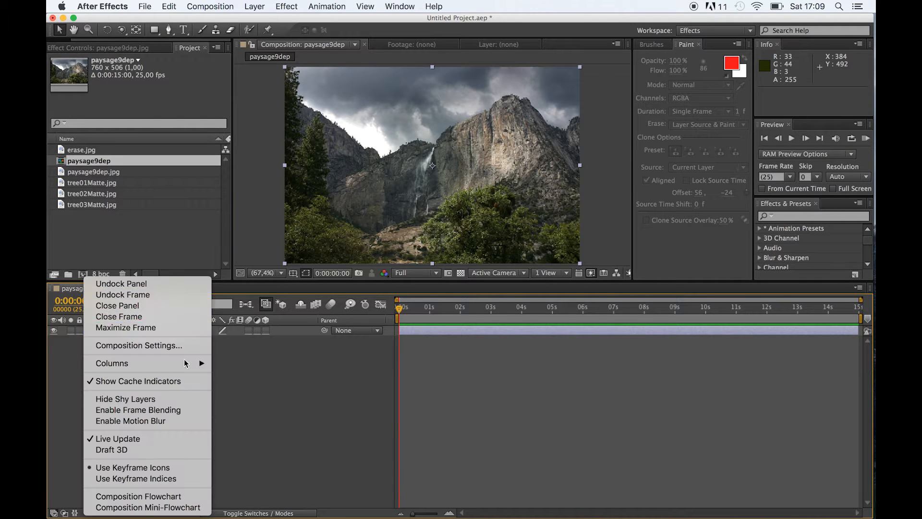
pyautogui.click(182, 350)
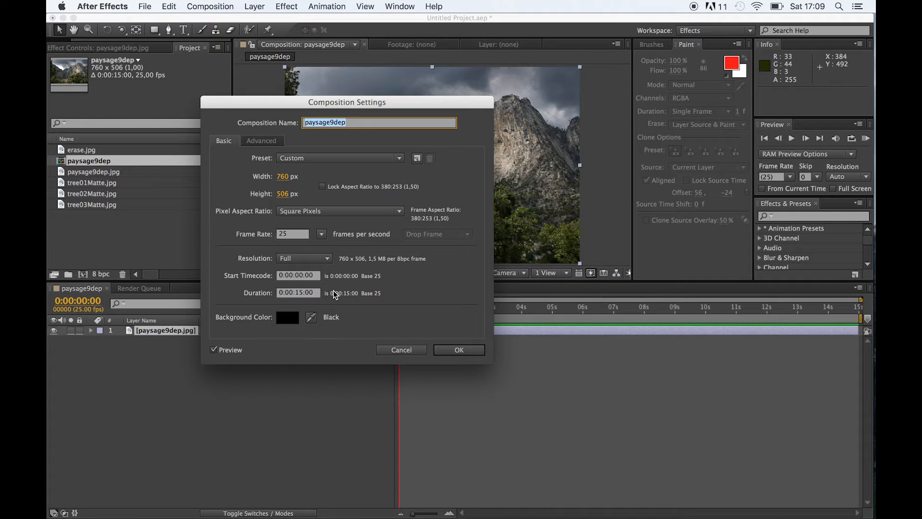
pyautogui.click(459, 350)
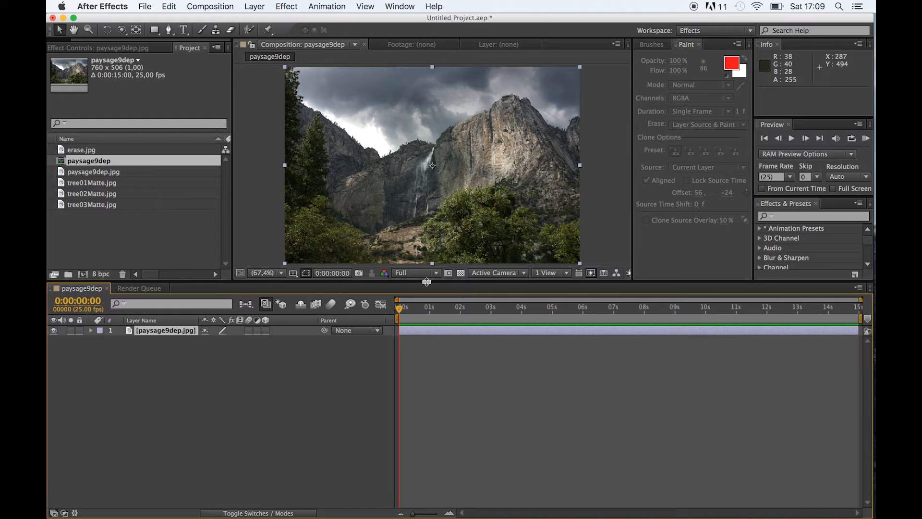
# Step: Examine the thumbnails of tree01Matte.jpg, tree02Matte.jpg and tree03Matte.jpg to see which trees each matte isolates
pyautogui.click(91, 204)
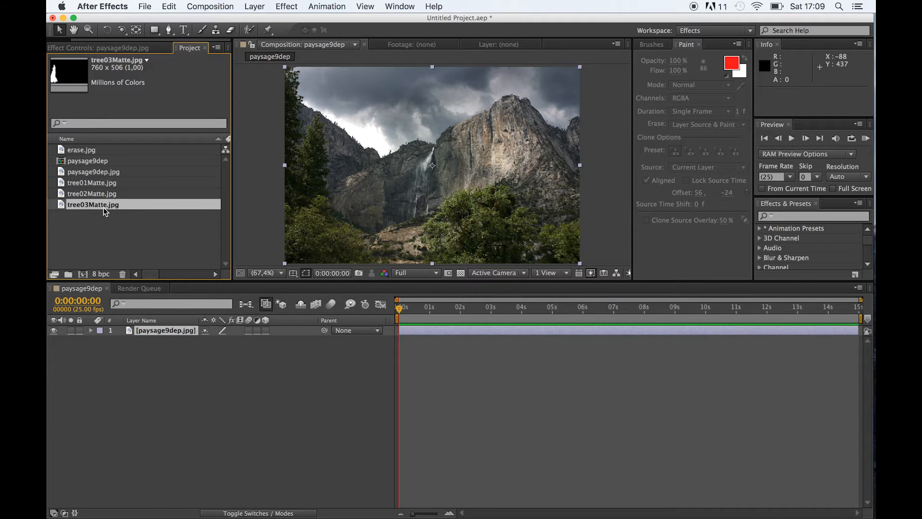
pyautogui.click(92, 193)
pyautogui.click(94, 182)
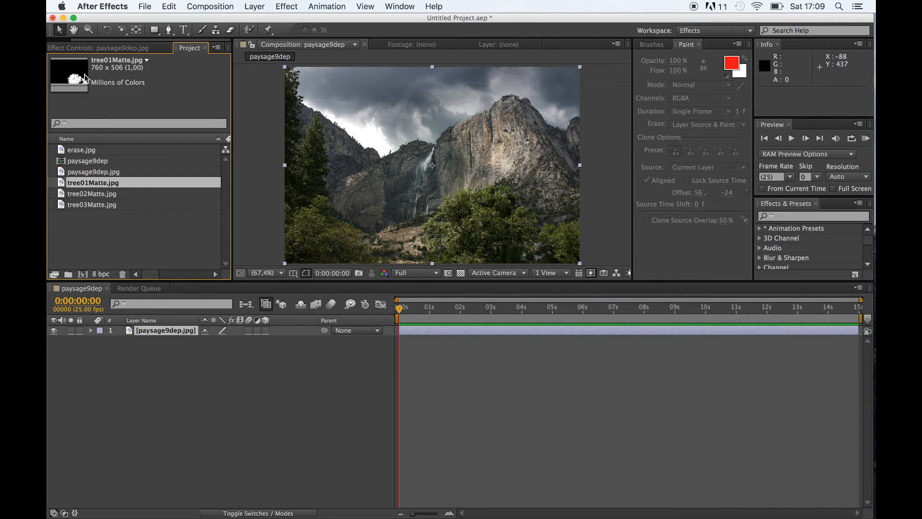
pyautogui.click(106, 193)
pyautogui.click(110, 203)
pyautogui.click(109, 194)
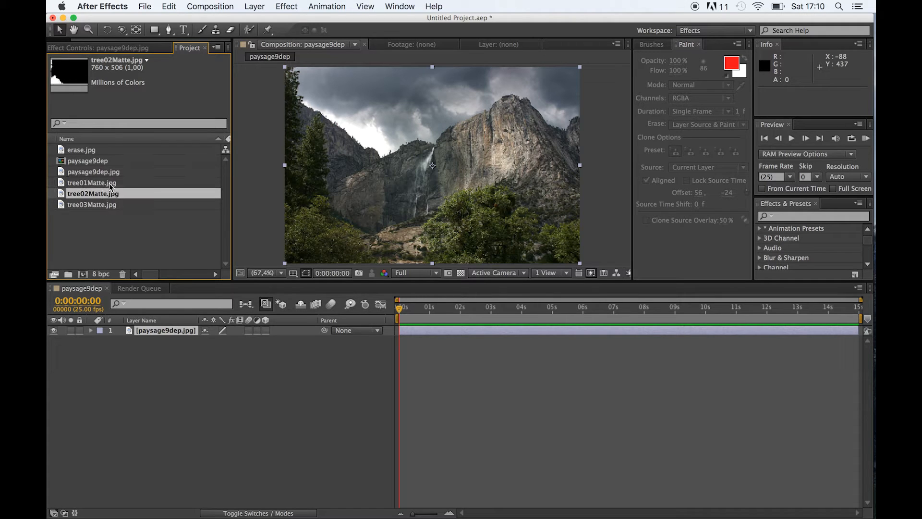
pyautogui.click(109, 183)
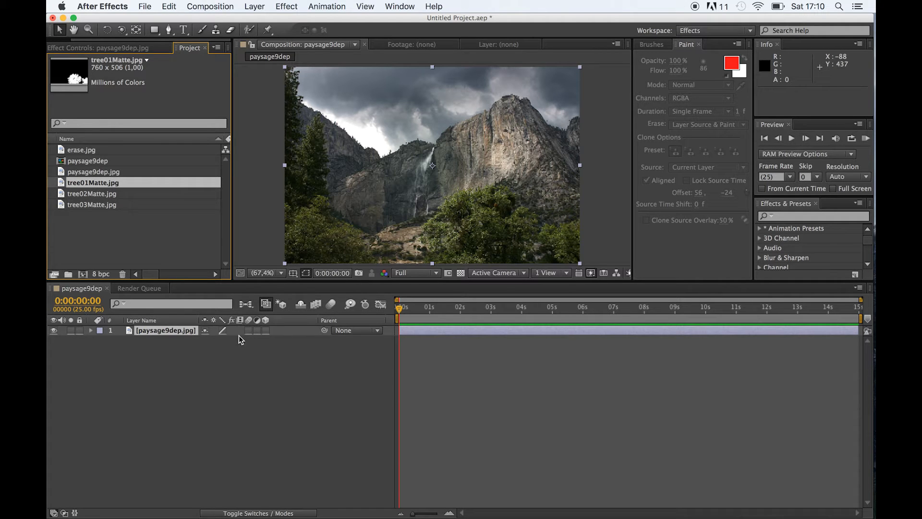
pyautogui.press('super+d')
pyautogui.press('super+d')
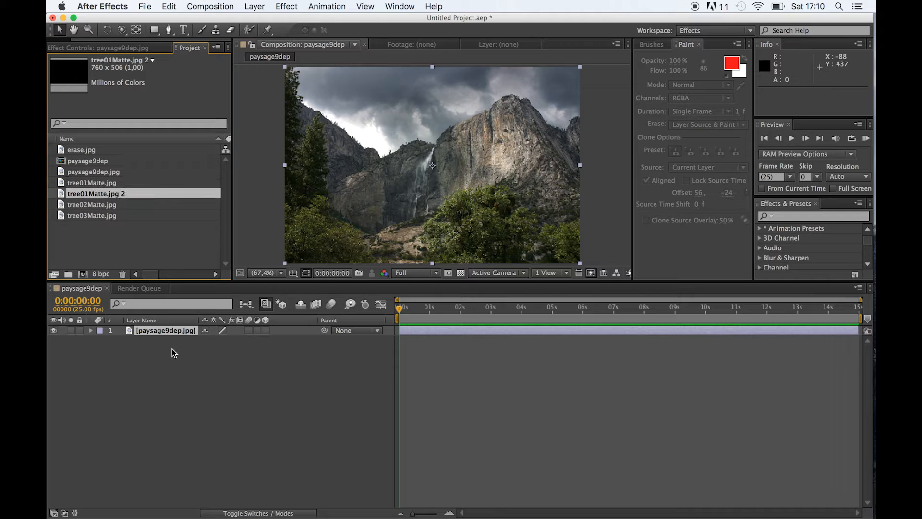
pyautogui.press('super+z')
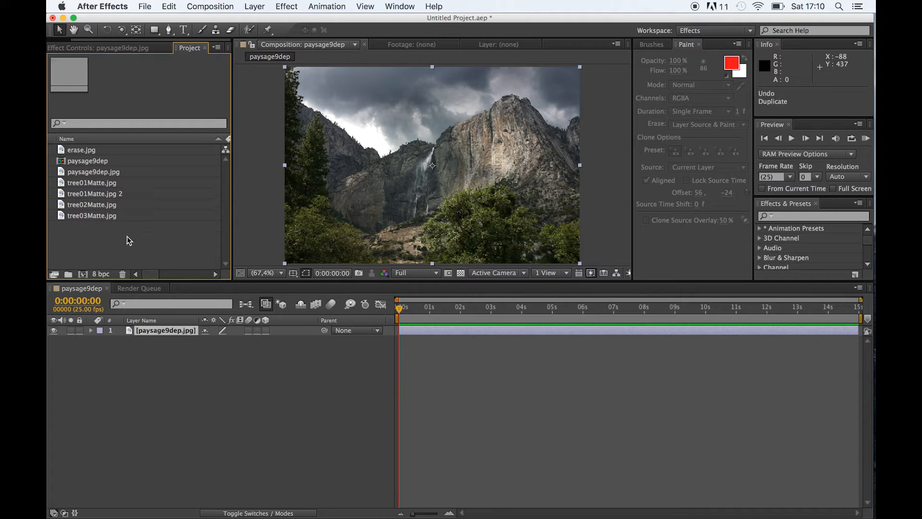
pyautogui.click(115, 193)
pyautogui.press('Delete')
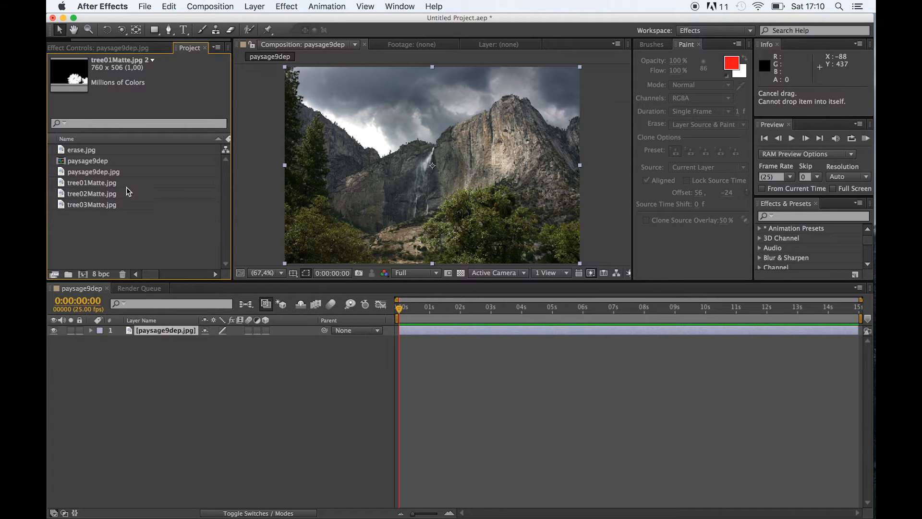
# Step: Duplicate the paysage9dep.jpg layer three times in the composition
pyautogui.click(177, 332)
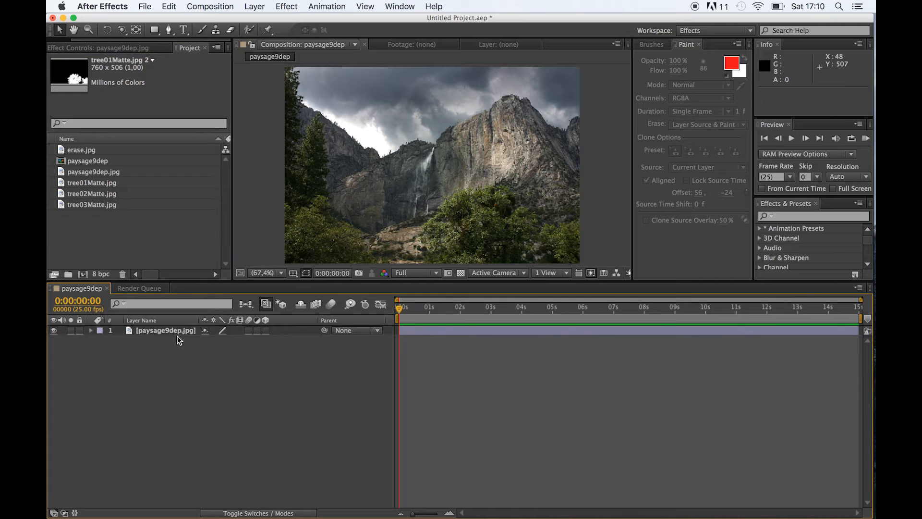
pyautogui.press('super+d')
pyautogui.press('super+d')
pyautogui.press('super+d')
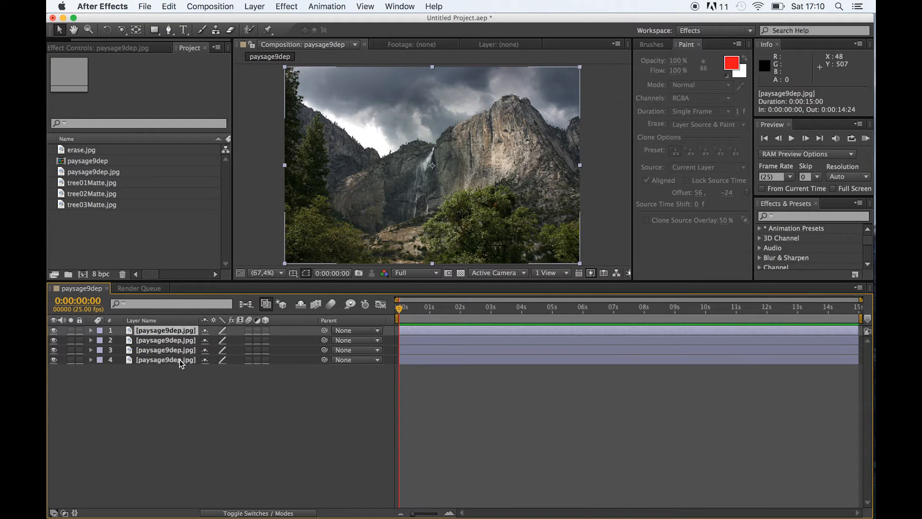
# Step: Rename layer 3 as tree1 and layer 2 as tree2
pyautogui.click(184, 350)
pyautogui.press('Return')
pyautogui.write('t')
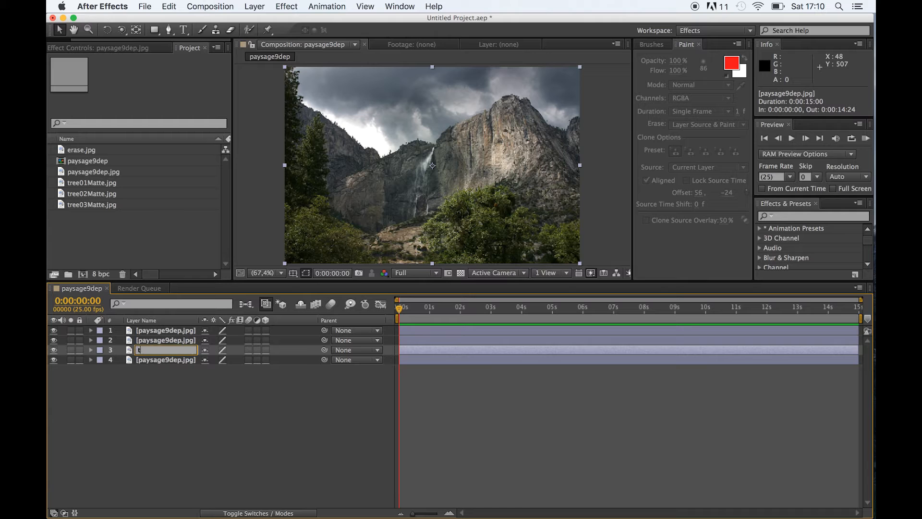
pyautogui.write('ree1')
pyautogui.click(180, 339)
pyautogui.press('Return')
pyautogui.write('t')
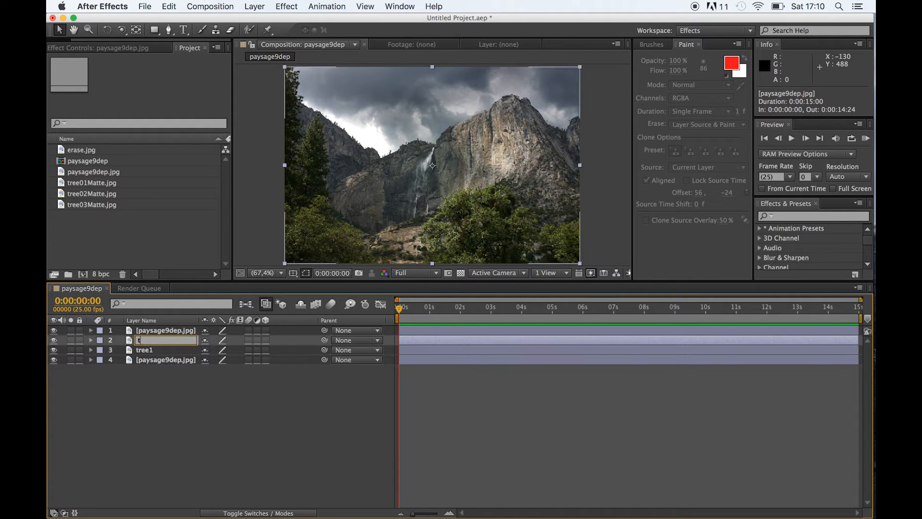
pyautogui.write('ree2')
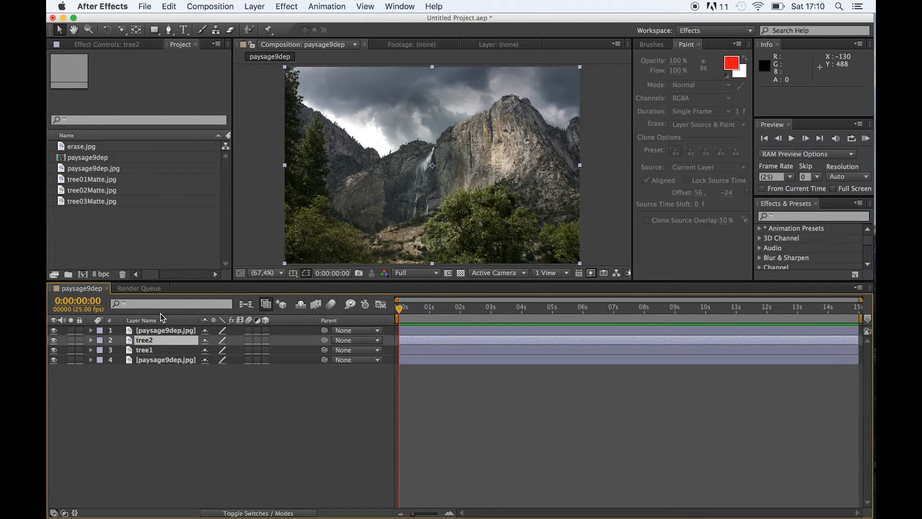
# Step: Rename the topmost layer in the composition as tree3
pyautogui.click(165, 330)
pyautogui.press('Return')
pyautogui.write('tr')
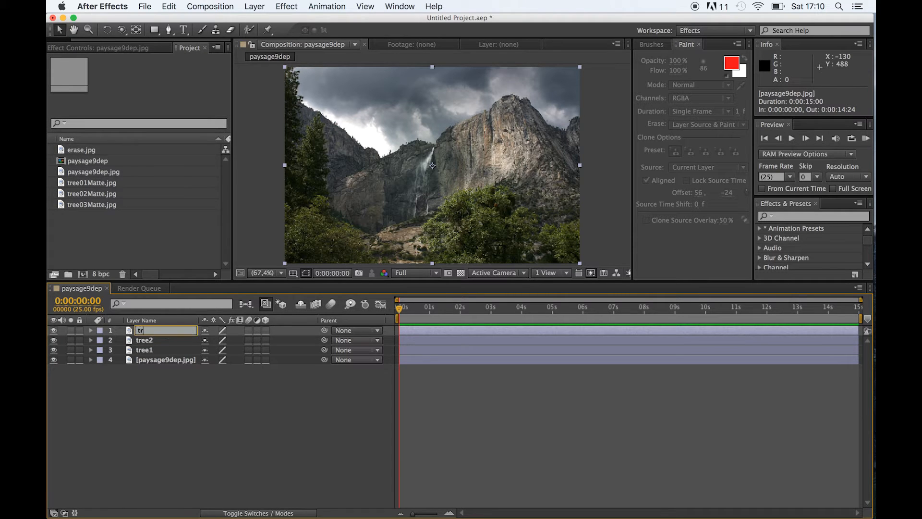
pyautogui.write('ee3')
pyautogui.press('Return')
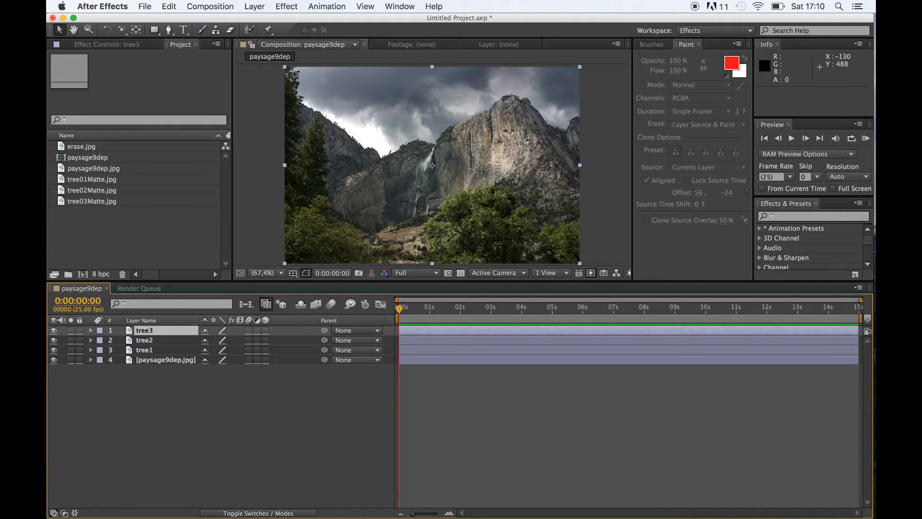
# Step: Add tree01Matte.jpg directly above the tree1 layer and hide the tree3, tree2 and paysage9dep.jpg layers
pyautogui.click(109, 181)
pyautogui.moveTo(98, 179); pyautogui.dragTo(217, 346)
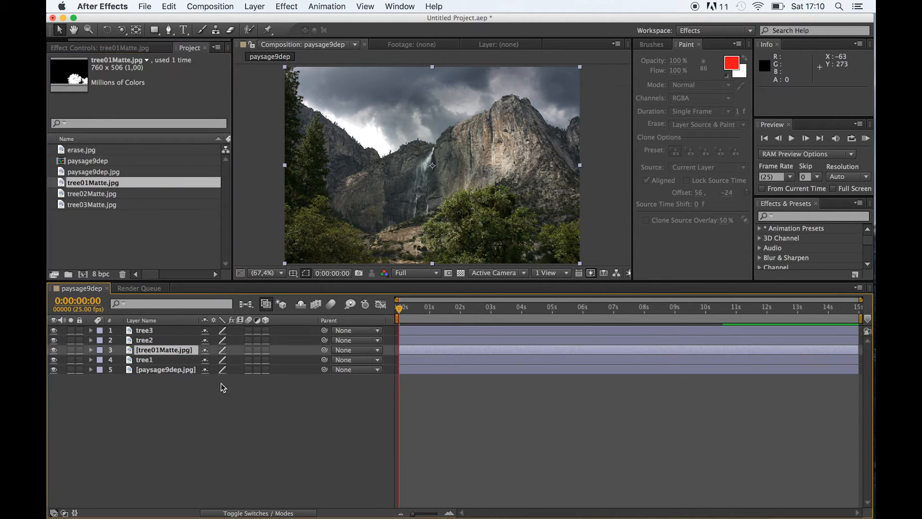
pyautogui.click(53, 340)
pyautogui.click(54, 330)
pyautogui.click(53, 369)
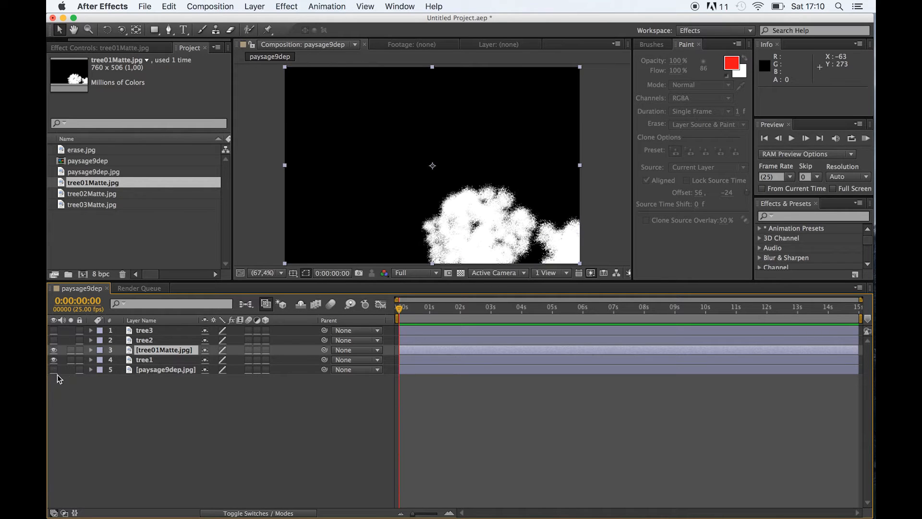
# Step: Set the tree1 layer's track matte to Luma Matte using tree01Matte.jpg
pyautogui.click(54, 350)
pyautogui.click(54, 359)
pyautogui.click(54, 360)
pyautogui.click(54, 349)
pyautogui.click(260, 513)
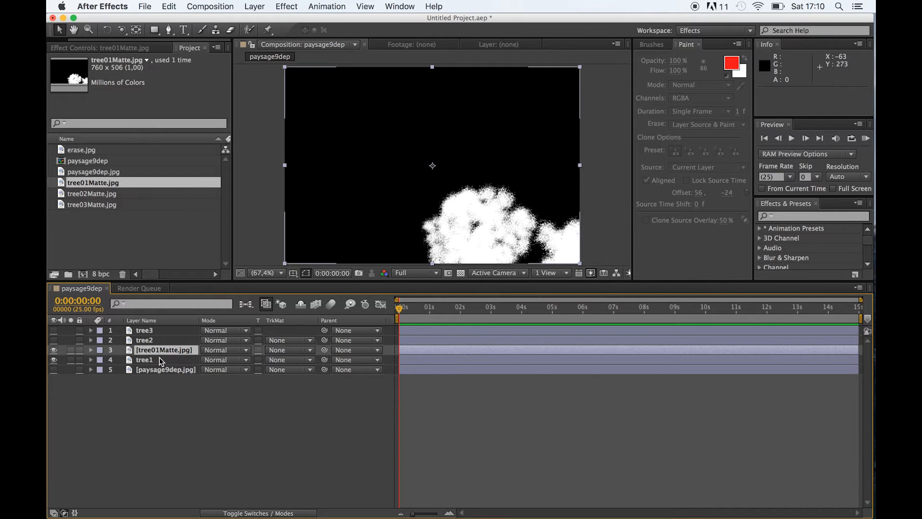
pyautogui.click(310, 370)
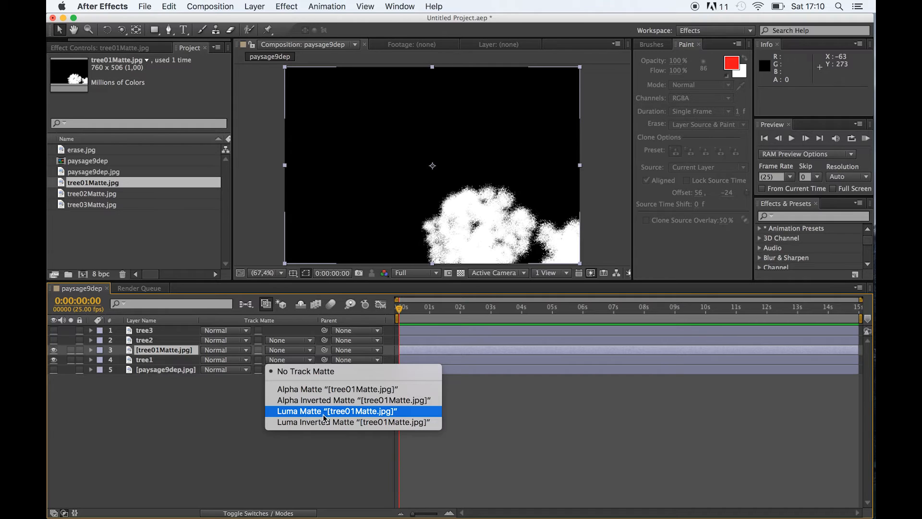
pyautogui.click(349, 416)
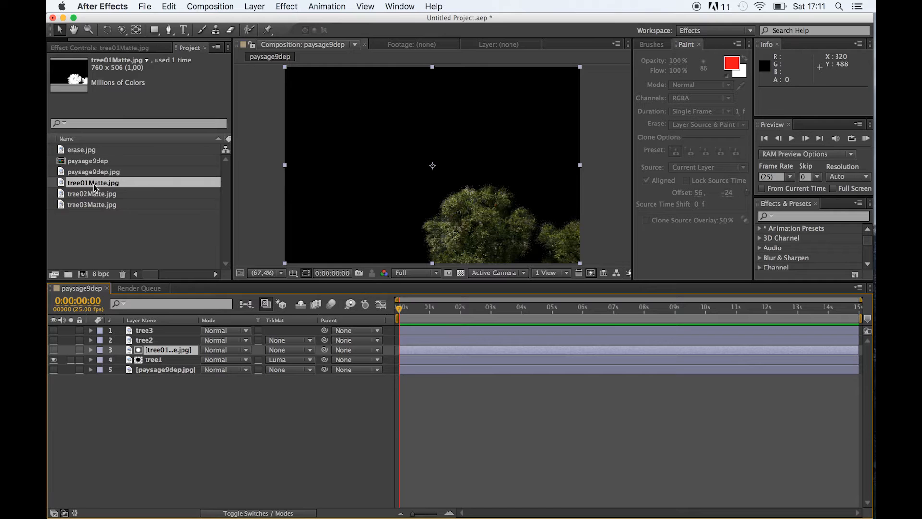
# Step: Place tree02Matte.jpg directly above the tree2 layer, show tree2, and set its track matte to Luma Matte using tree02Matte.jpg
pyautogui.moveTo(99, 197); pyautogui.dragTo(72, 346)
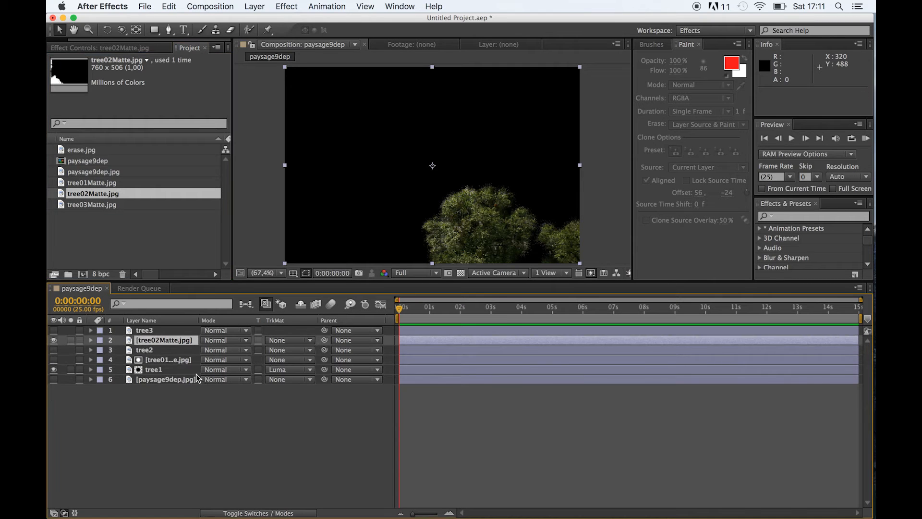
pyautogui.click(53, 351)
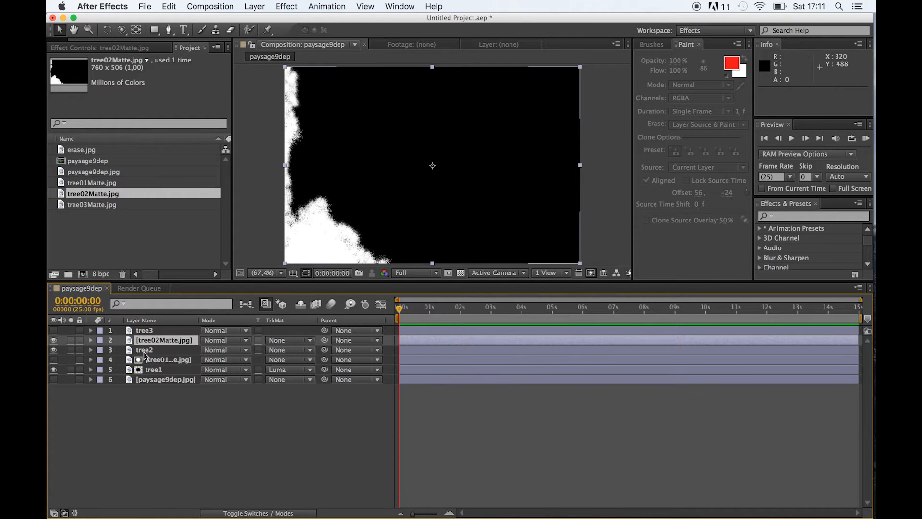
pyautogui.click(144, 353)
pyautogui.click(310, 352)
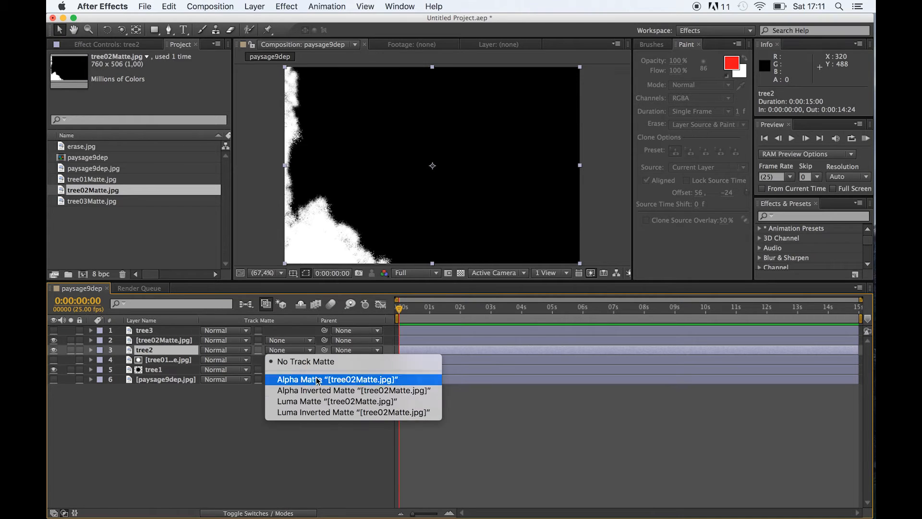
pyautogui.click(317, 403)
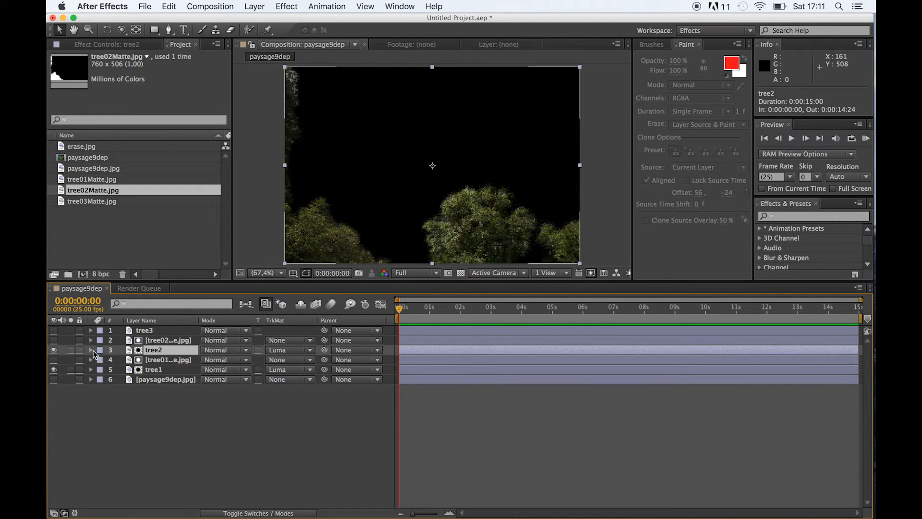
# Step: Show the tree3 layer, place tree03Matte.jpg directly above it, and set tree3's track matte to Luma Matte using tree03Matte.jpg
pyautogui.click(141, 331)
pyautogui.click(54, 330)
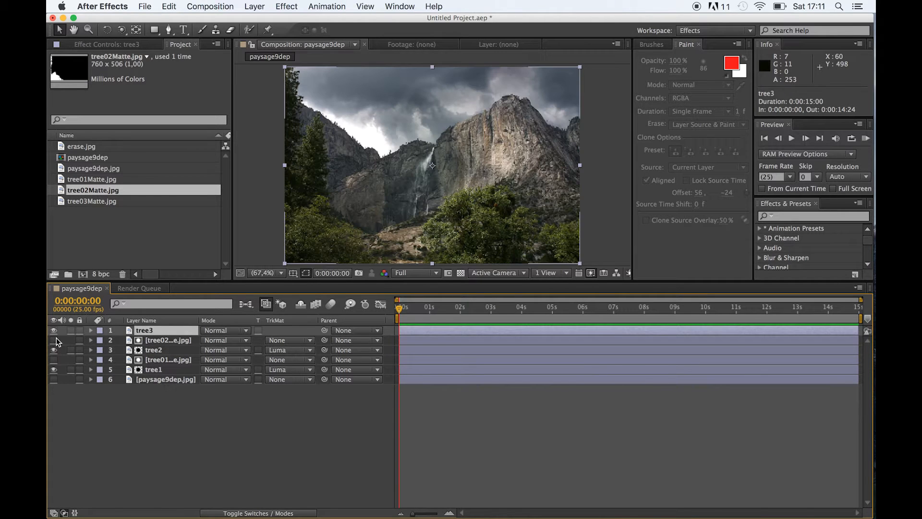
pyautogui.moveTo(94, 204); pyautogui.dragTo(146, 332)
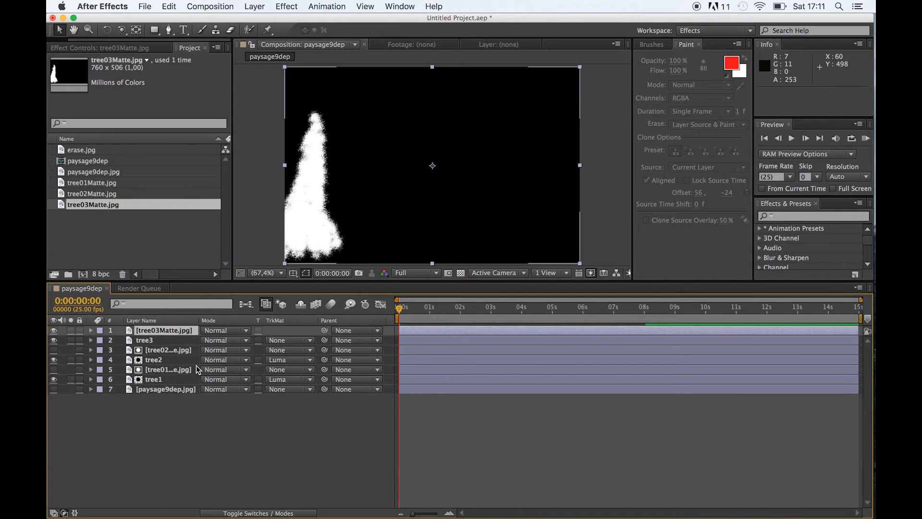
pyautogui.click(306, 344)
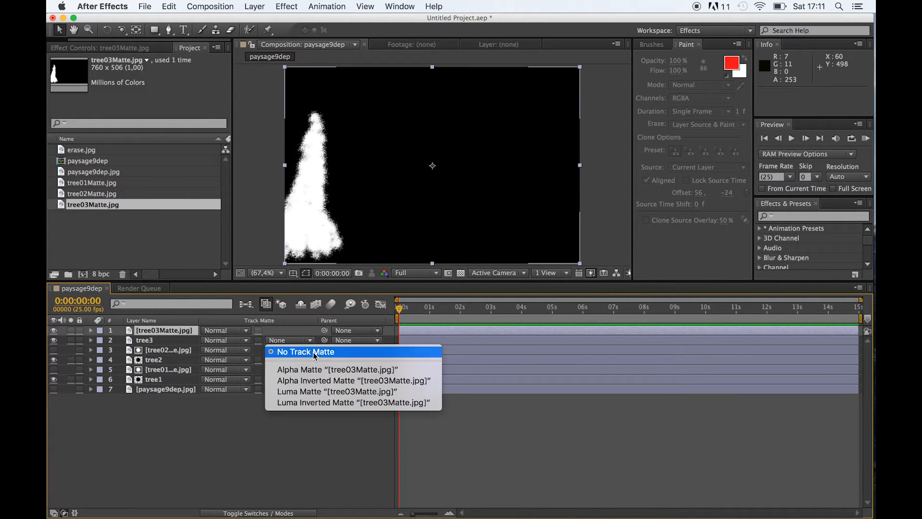
pyautogui.click(329, 388)
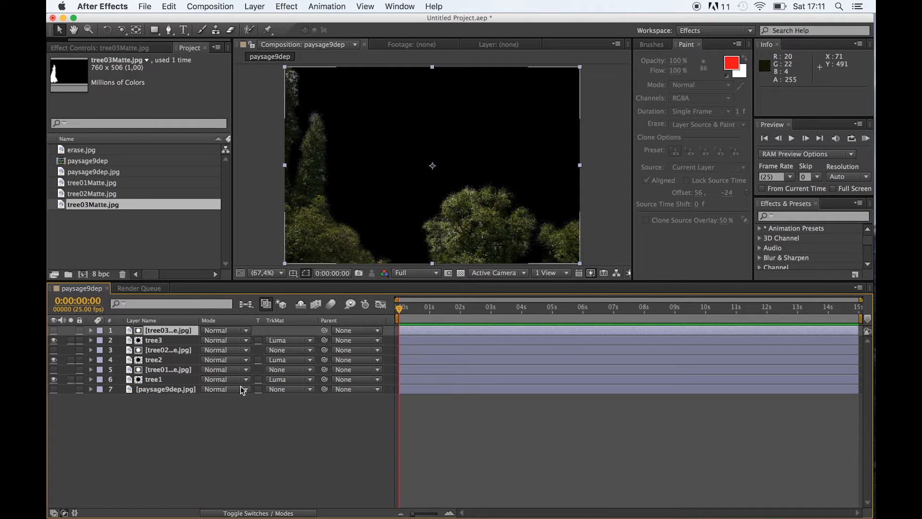
# Step: Try moving the tree01Matte.jpg layer independently of tree1, and undo the move
pyautogui.click(220, 371)
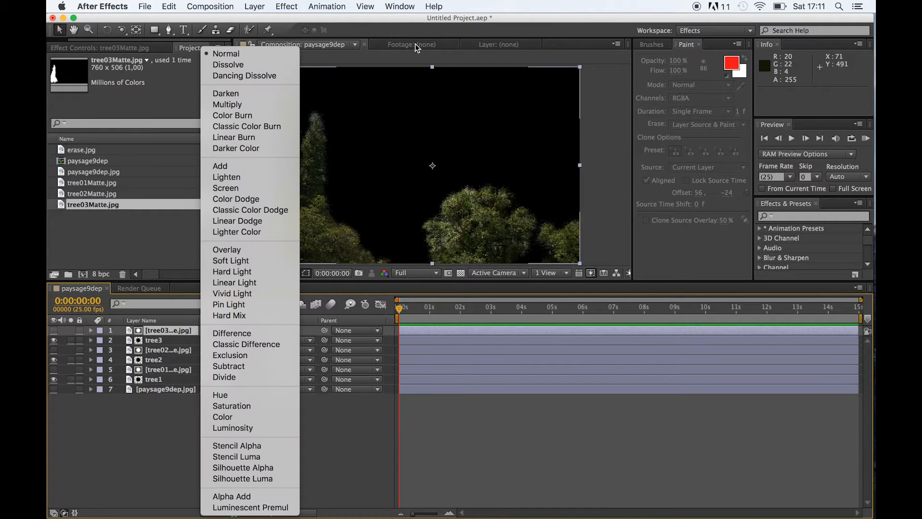
pyautogui.click(543, 57)
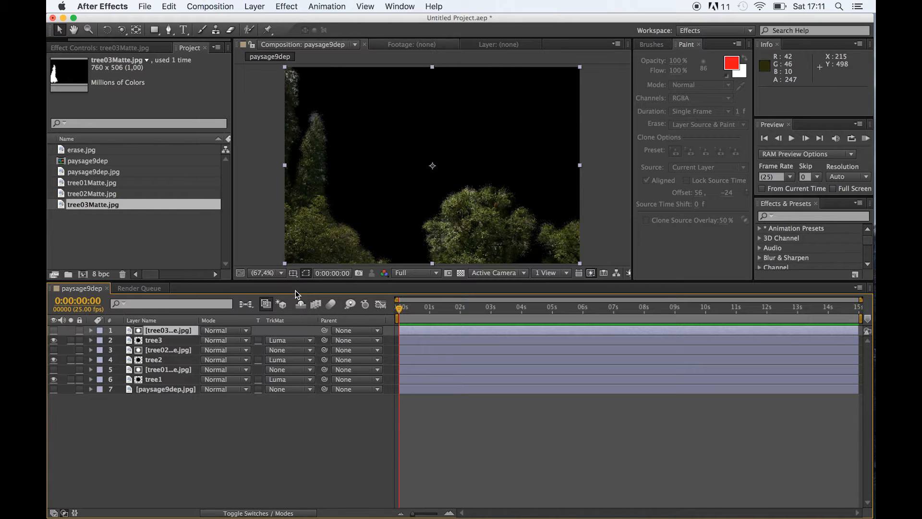
pyautogui.click(169, 370)
pyautogui.moveTo(455, 229); pyautogui.dragTo(433, 205)
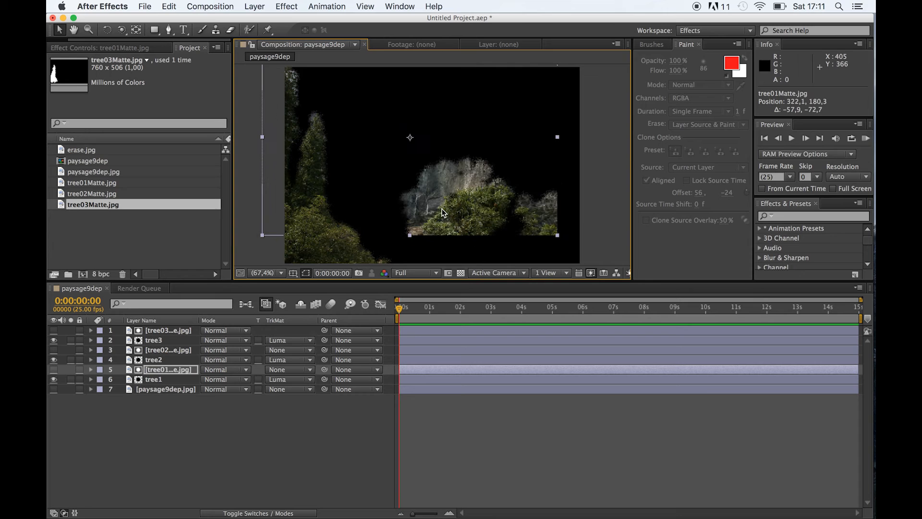
pyautogui.press('super+z')
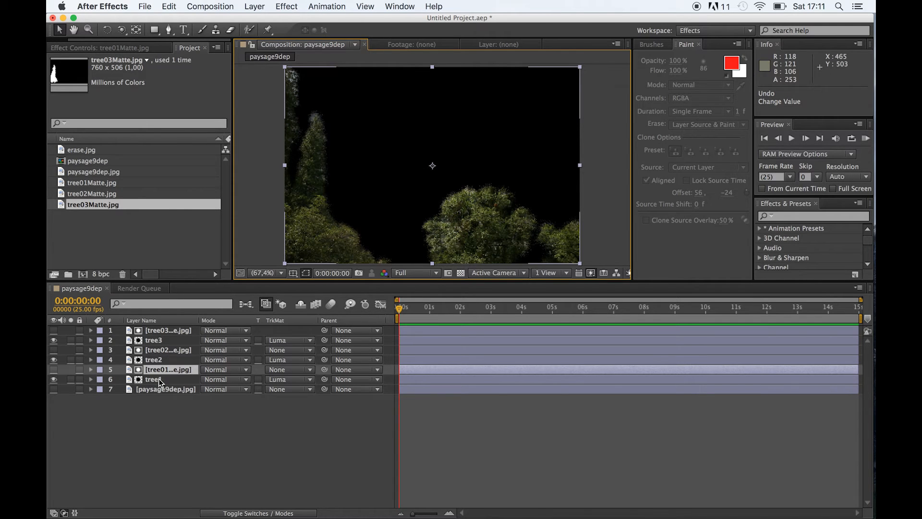
# Step: Pre-compose the tree01Matte.jpg and tree1 layers together into a new composition named tree1
pyautogui.keyDown('shift'); pyautogui.click(157, 380); pyautogui.keyUp('shift')
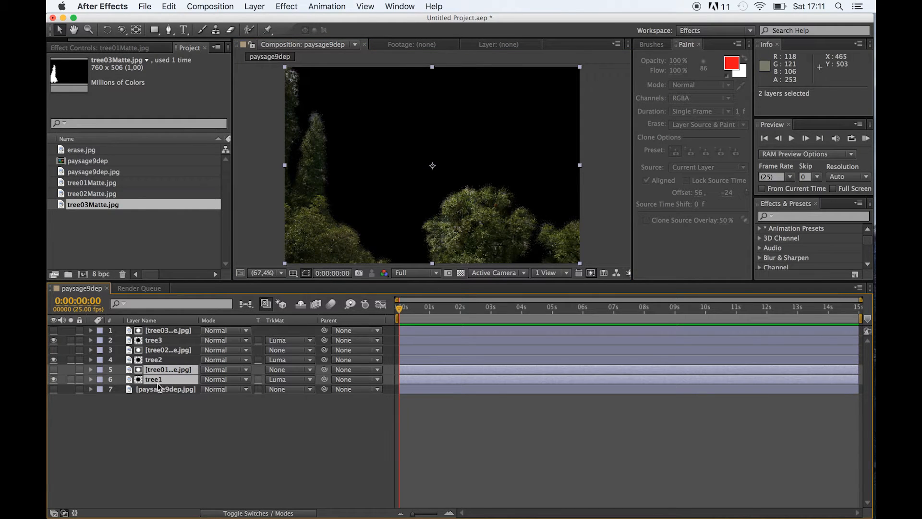
pyautogui.rightClick(158, 381)
pyautogui.click(225, 429)
pyautogui.write('tree1')
pyautogui.press('Return')
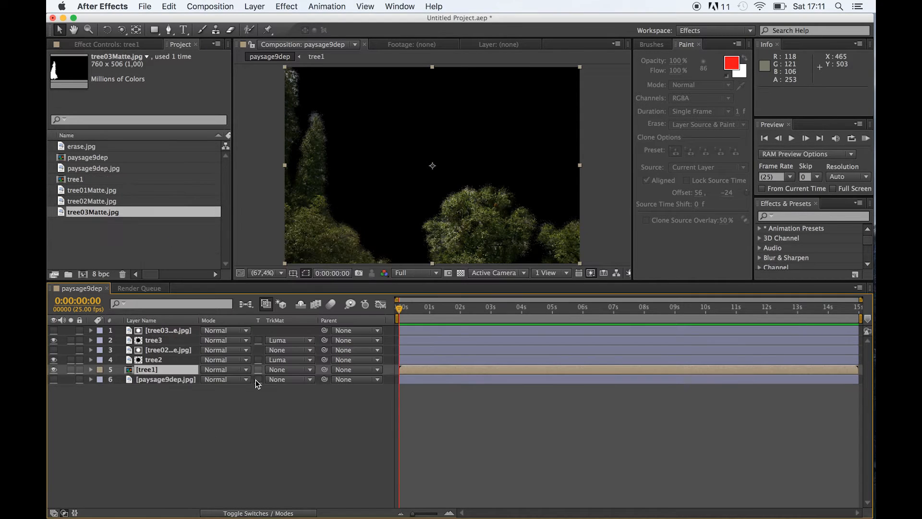
# Step: Pre-compose the tree2 and tree02Matte.jpg layers together into a new composition named tree2
pyautogui.click(160, 359)
pyautogui.keyDown('shift'); pyautogui.click(163, 349); pyautogui.keyUp('shift')
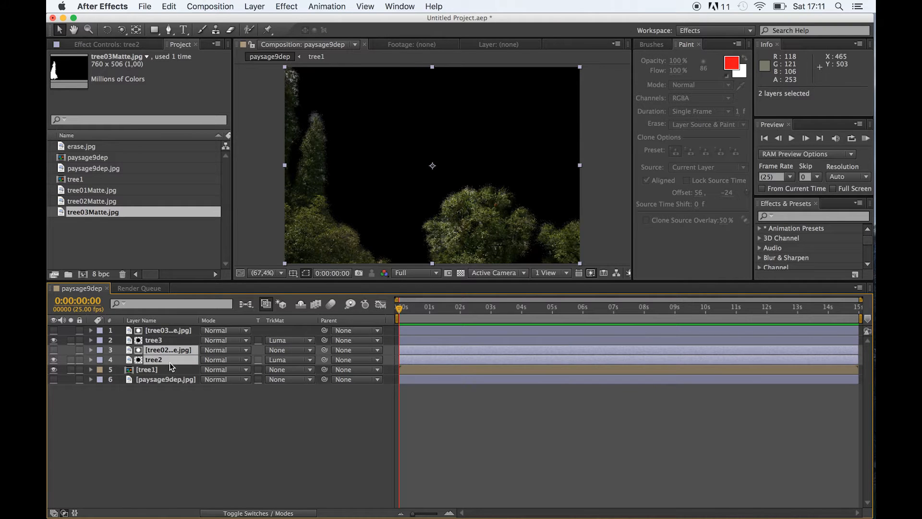
pyautogui.press('super+shift+c')
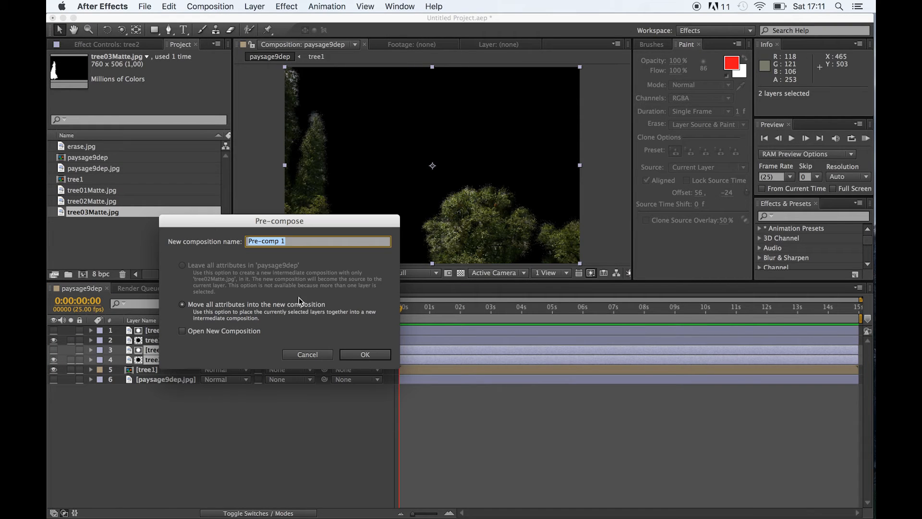
pyautogui.write('t')
pyautogui.write('2')
pyautogui.press('Return')
# Step: Pre-compose the tree3 and tree03Matte.jpg layers together, moving all attributes into a new composition named tree3
pyautogui.click(155, 336)
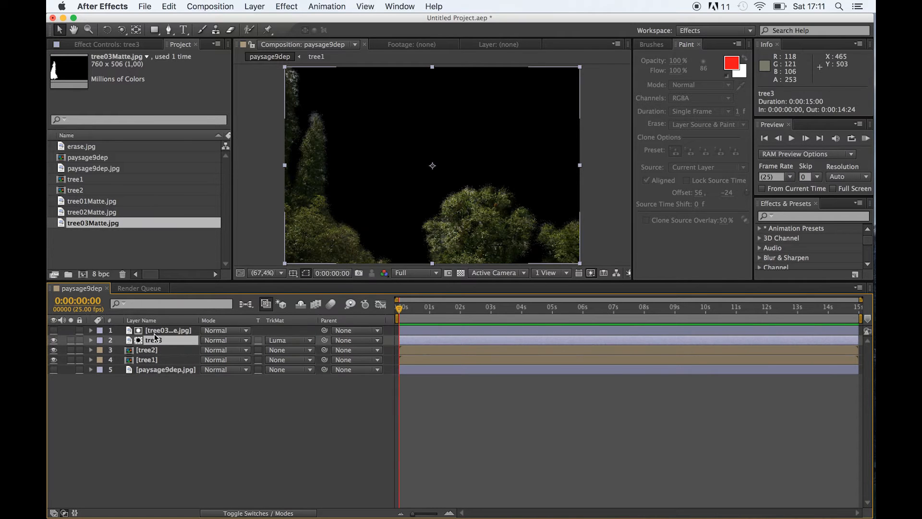
pyautogui.keyDown('shift'); pyautogui.click(154, 332); pyautogui.keyUp('shift')
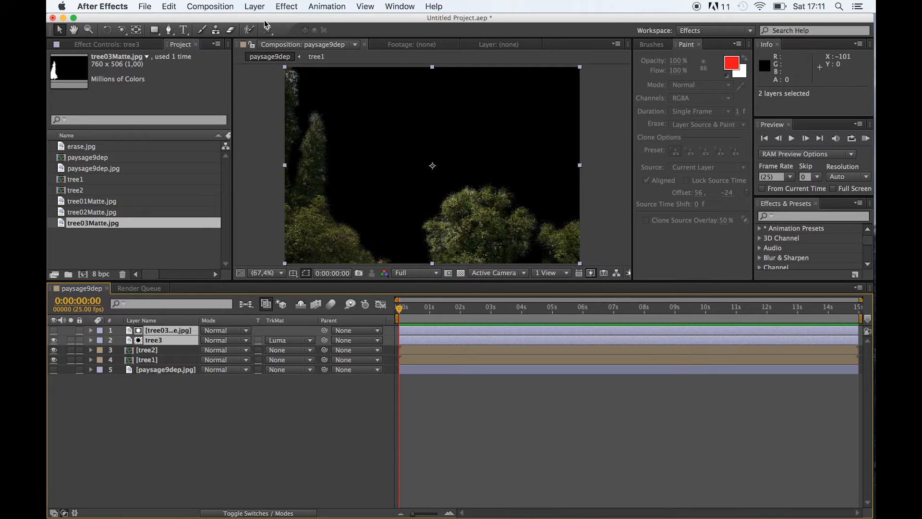
pyautogui.click(224, 6)
pyautogui.moveTo(267, 8)
pyautogui.moveTo(232, 9)
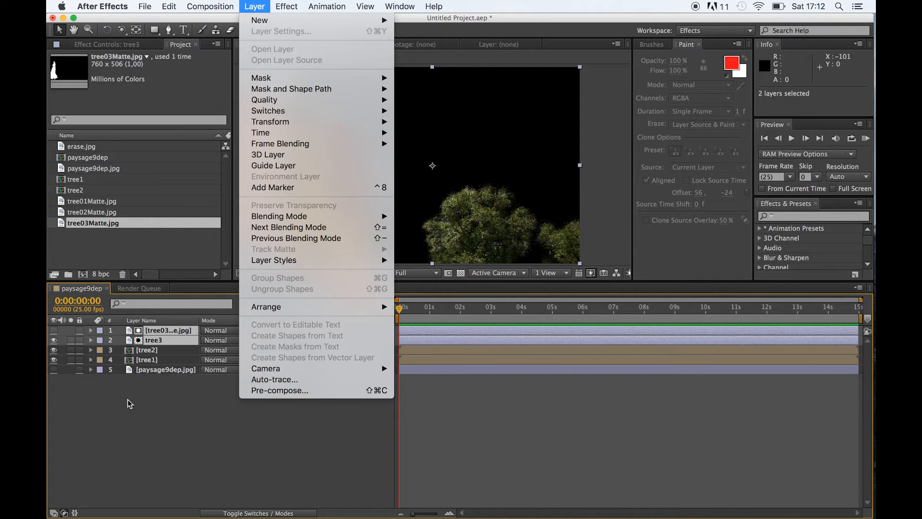
pyautogui.rightClick(161, 340)
pyautogui.click(236, 496)
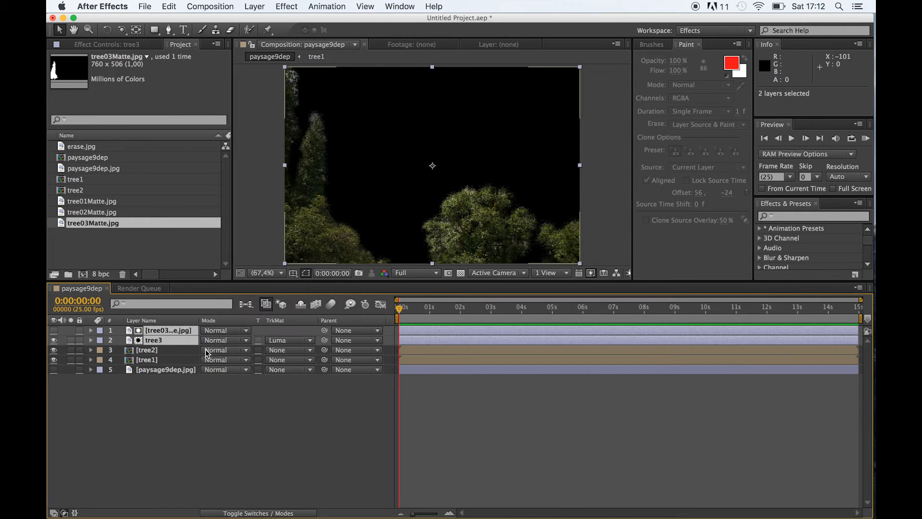
pyautogui.press('super+shift+c')
pyautogui.write('tree3')
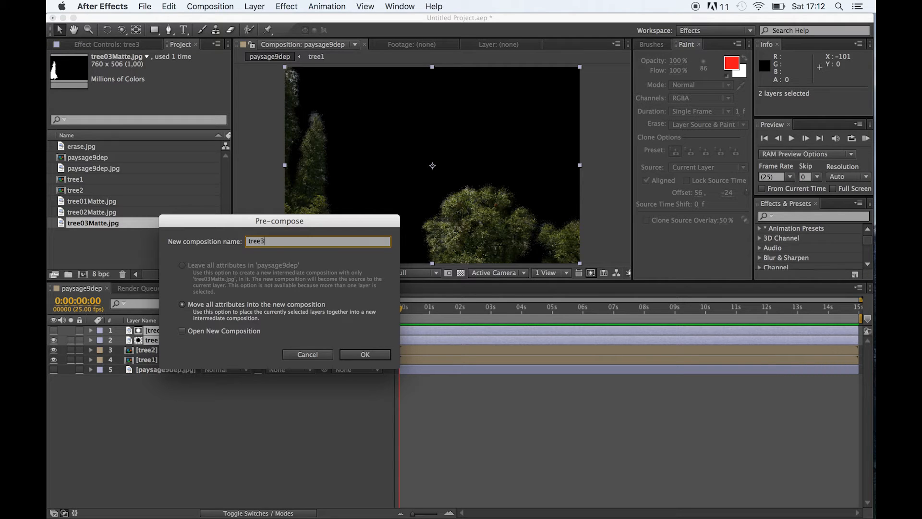
pyautogui.press('Return')
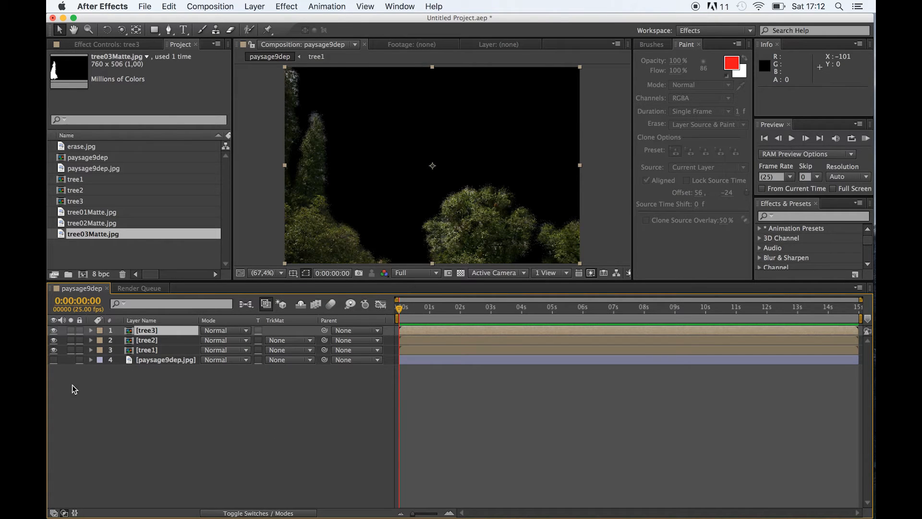
# Step: Try moving the tree1 pre-composition against the empty background, and undo the move
pyautogui.click(162, 350)
pyautogui.moveTo(476, 200); pyautogui.dragTo(439, 212)
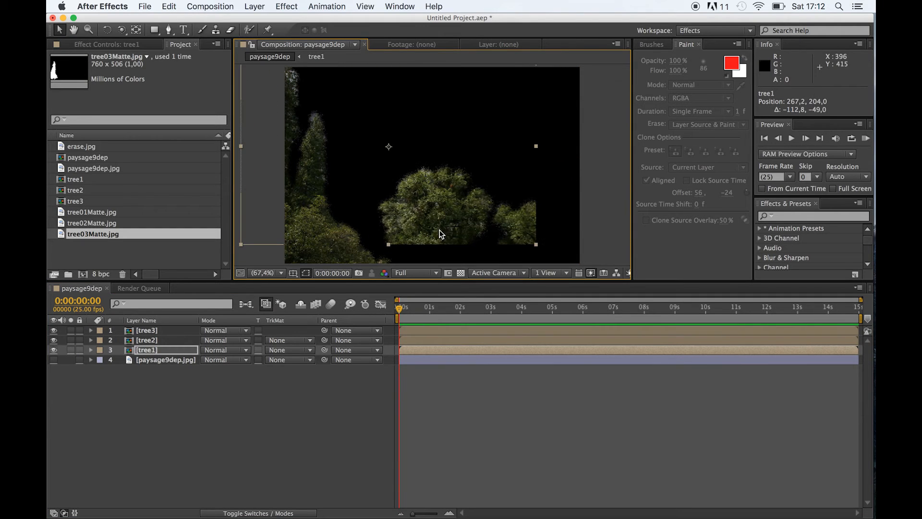
pyautogui.press('super+z')
# Step: Show the paysage9dep.jpg background layer, test moving tree1 over it, and undo the move
pyautogui.click(53, 359)
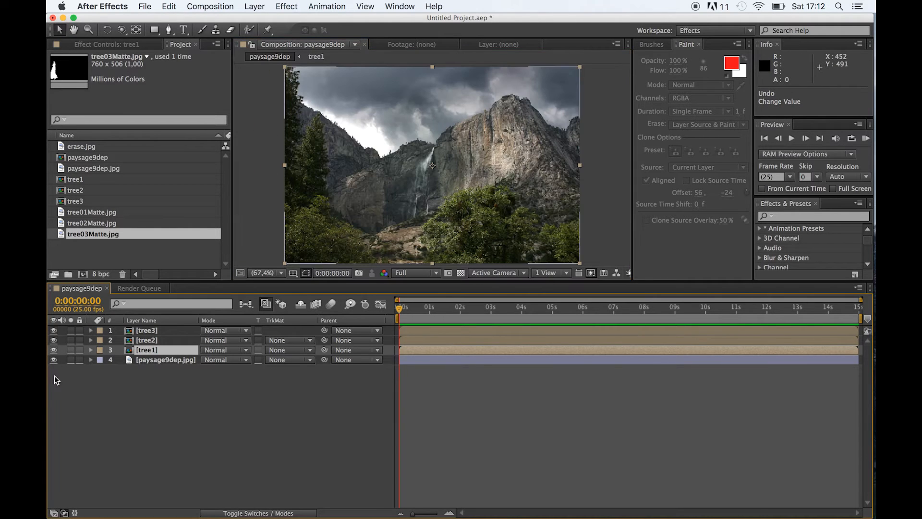
pyautogui.moveTo(480, 240); pyautogui.dragTo(411, 186)
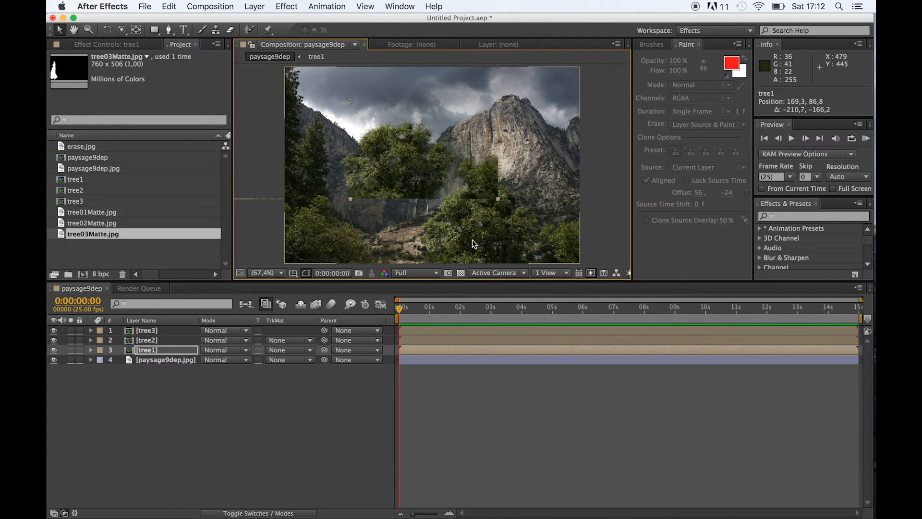
pyautogui.press('super+z')
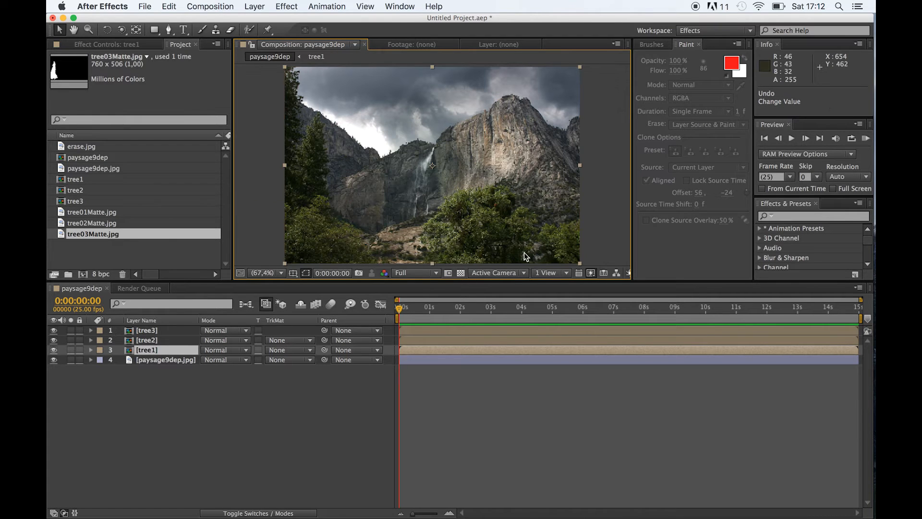
# Step: Open the paysage9dep.jpg layer in its own layer viewer and enlarge the viewing area for painting
pyautogui.click(164, 360)
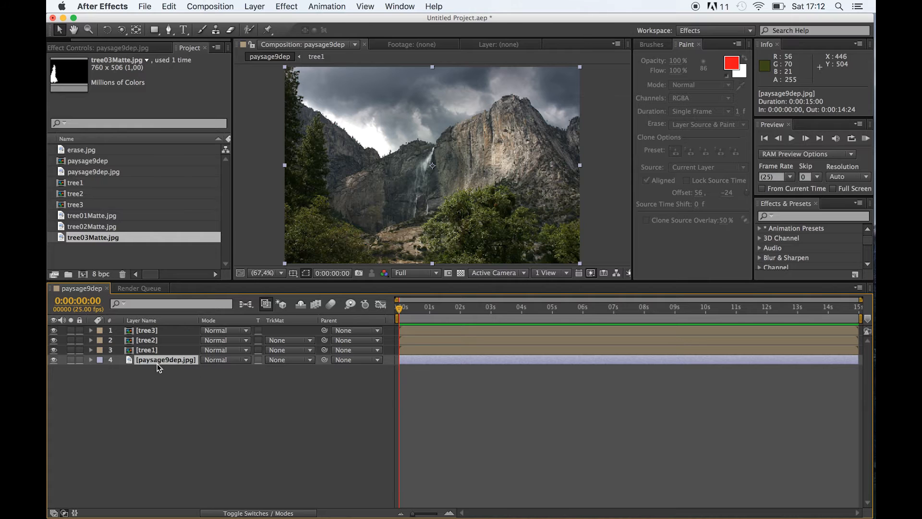
pyautogui.doubleClick(158, 361)
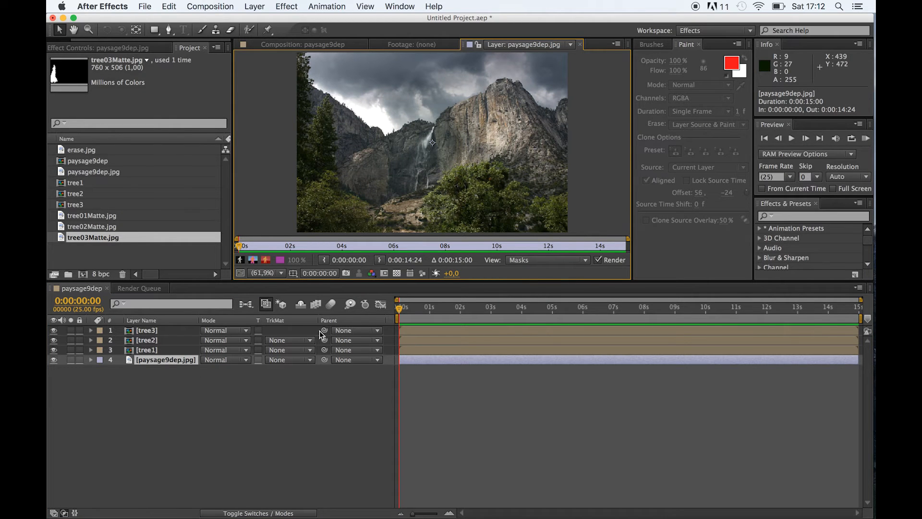
pyautogui.click(161, 361)
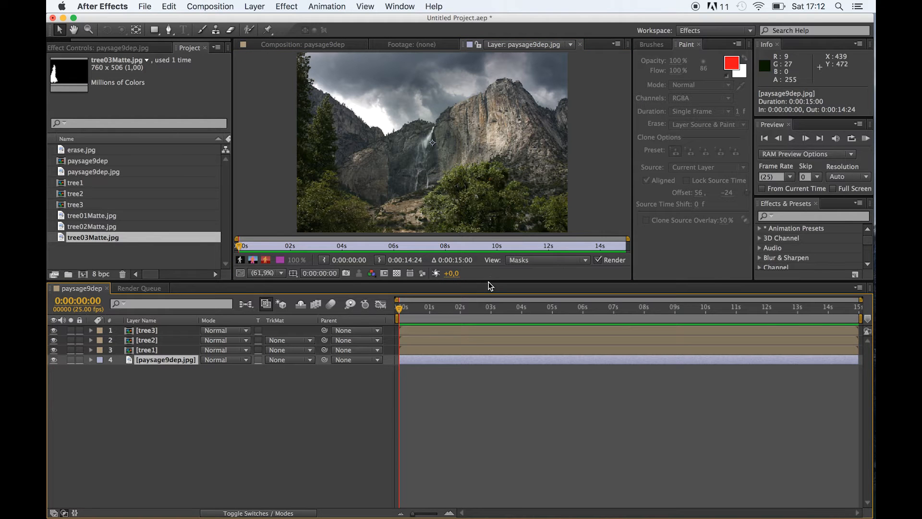
pyautogui.moveTo(489, 281); pyautogui.dragTo(385, 341)
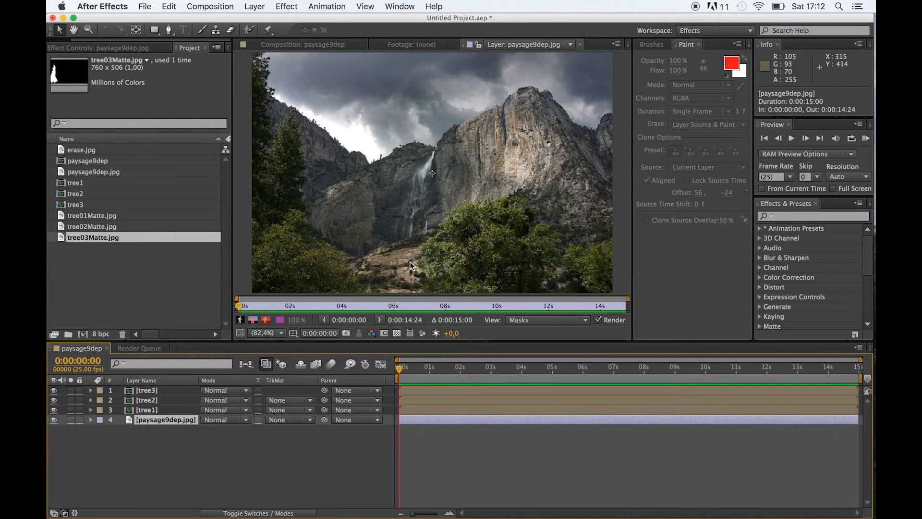
# Step: Clone Stamp cliff and ground texture over the large central tree in the paysage9dep.jpg layer
pyautogui.click(217, 31)
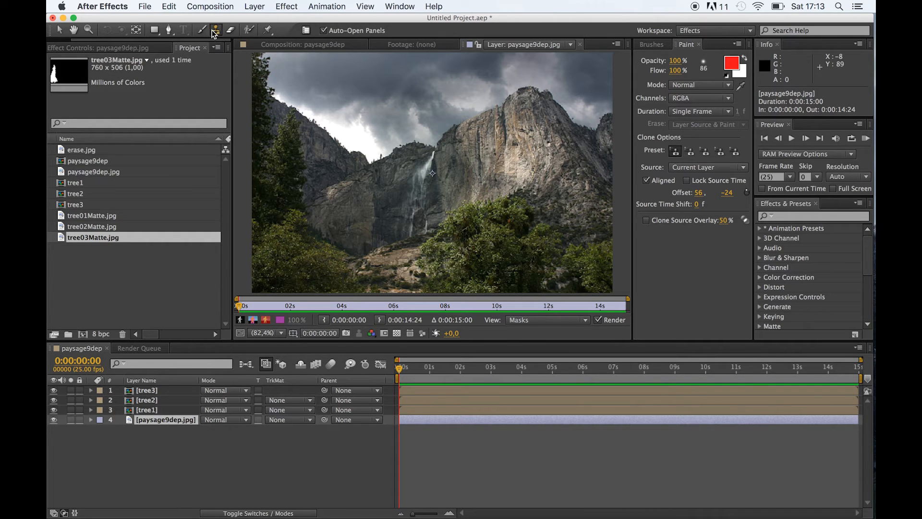
pyautogui.keyDown('alt'); pyautogui.click(506, 143); pyautogui.keyUp('alt')
pyautogui.moveTo(501, 201)
pyautogui.mouseDown()
pyautogui.moveTo(501, 227)
pyautogui.moveTo(519, 207)
pyautogui.moveTo(537, 248)
pyautogui.moveTo(549, 242)
pyautogui.moveTo(529, 254)
pyautogui.moveTo(511, 236)
pyautogui.moveTo(534, 283)
pyautogui.moveTo(527, 263)
pyautogui.moveTo(471, 218)
pyautogui.moveTo(440, 217)
pyautogui.moveTo(467, 223)
pyautogui.mouseUp()
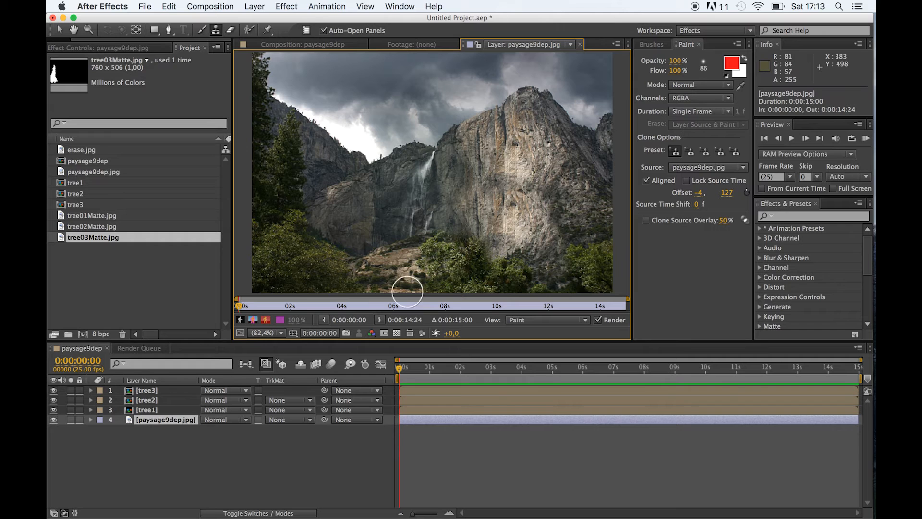
pyautogui.keyDown('alt'); pyautogui.click(374, 282); pyautogui.keyUp('alt')
pyautogui.moveTo(441, 274)
pyautogui.mouseDown()
pyautogui.moveTo(451, 273)
pyautogui.moveTo(422, 268)
pyautogui.moveTo(443, 293)
pyautogui.moveTo(438, 243)
pyautogui.moveTo(486, 278)
pyautogui.moveTo(532, 276)
pyautogui.mouseUp()
# Step: Clone the nearby cliff texture over the bush in the photo's lower right corner
pyautogui.keyDown('alt'); pyautogui.click(558, 222); pyautogui.keyUp('alt')
pyautogui.moveTo(580, 255)
pyautogui.mouseDown()
pyautogui.moveTo(600, 251)
pyautogui.moveTo(574, 268)
pyautogui.moveTo(608, 260)
pyautogui.moveTo(574, 258)
pyautogui.moveTo(577, 248)
pyautogui.moveTo(609, 292)
pyautogui.moveTo(575, 239)
pyautogui.moveTo(520, 268)
pyautogui.moveTo(541, 276)
pyautogui.mouseUp()
pyautogui.keyDown('alt'); pyautogui.click(557, 204); pyautogui.keyUp('alt')
pyautogui.keyDown('alt'); pyautogui.click(548, 231); pyautogui.keyUp('alt')
# Step: Clone rock texture over the bushes in the photo's lower left area, resampling the source and undoing a bad stroke
pyautogui.keyDown('alt'); pyautogui.click(346, 180); pyautogui.keyUp('alt')
pyautogui.moveTo(299, 205)
pyautogui.mouseDown()
pyautogui.moveTo(261, 231)
pyautogui.moveTo(289, 250)
pyautogui.moveTo(347, 260)
pyautogui.mouseUp()
pyautogui.keyDown('alt'); pyautogui.click(344, 211); pyautogui.keyUp('alt')
pyautogui.press('super+z')
pyautogui.keyDown('alt'); pyautogui.click(344, 218); pyautogui.keyUp('alt')
pyautogui.keyDown('alt'); pyautogui.click(339, 204); pyautogui.keyUp('alt')
pyautogui.moveTo(294, 284)
pyautogui.mouseDown()
pyautogui.moveTo(274, 275)
pyautogui.moveTo(262, 250)
pyautogui.moveTo(309, 292)
pyautogui.mouseUp()
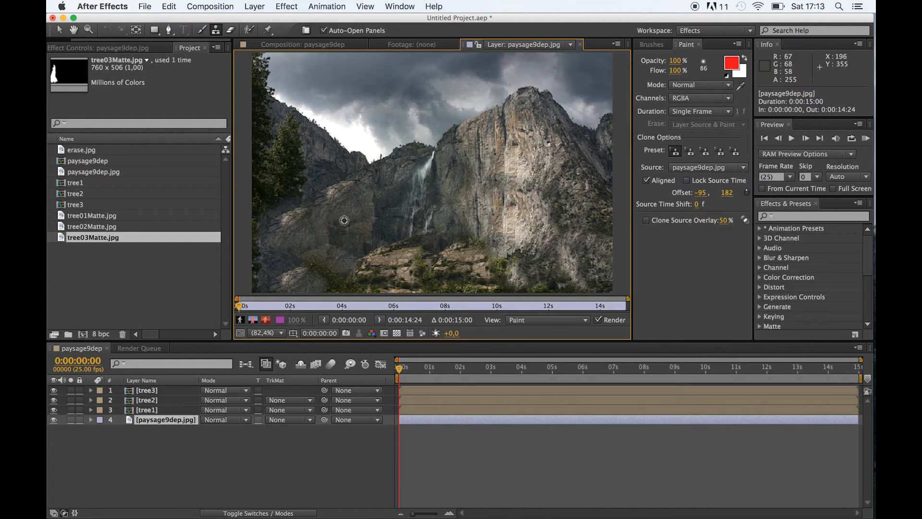
# Step: Clone cliff texture over the lower part of the smaller pine near the photo's left edge, resampling the source and undoing a bad stroke
pyautogui.keyDown('alt'); pyautogui.click(323, 217); pyautogui.keyUp('alt')
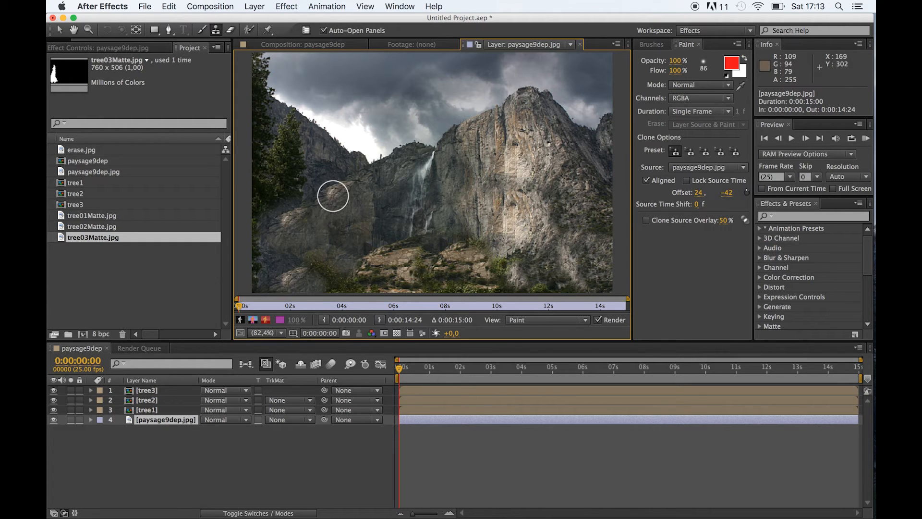
pyautogui.keyDown('alt'); pyautogui.click(335, 165); pyautogui.keyUp('alt')
pyautogui.moveTo(304, 155)
pyautogui.mouseDown()
pyautogui.moveTo(271, 143)
pyautogui.moveTo(289, 139)
pyautogui.moveTo(284, 133)
pyautogui.moveTo(322, 179)
pyautogui.moveTo(296, 164)
pyautogui.moveTo(289, 145)
pyautogui.moveTo(282, 168)
pyautogui.mouseUp()
pyautogui.press('super+z')
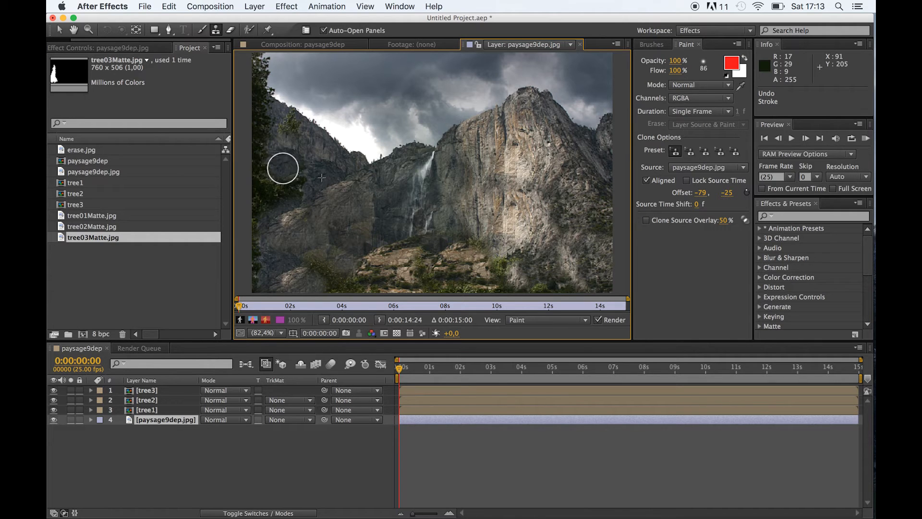
pyautogui.keyDown('alt'); pyautogui.click(301, 169); pyautogui.keyUp('alt')
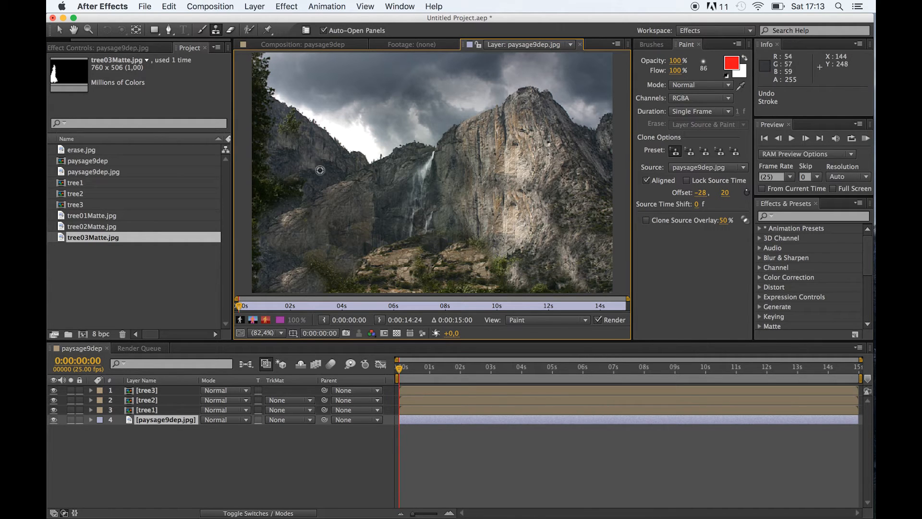
pyautogui.keyDown('alt'); pyautogui.click(323, 163); pyautogui.keyUp('alt')
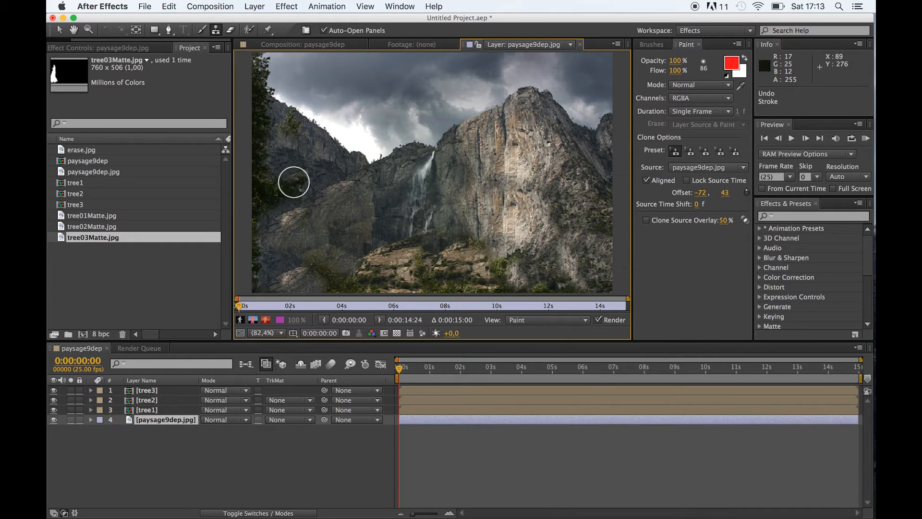
pyautogui.keyDown('alt'); pyautogui.click(306, 164); pyautogui.keyUp('alt')
pyautogui.keyDown('alt'); pyautogui.click(313, 169); pyautogui.keyUp('alt')
pyautogui.keyDown('alt'); pyautogui.click(298, 178); pyautogui.keyUp('alt')
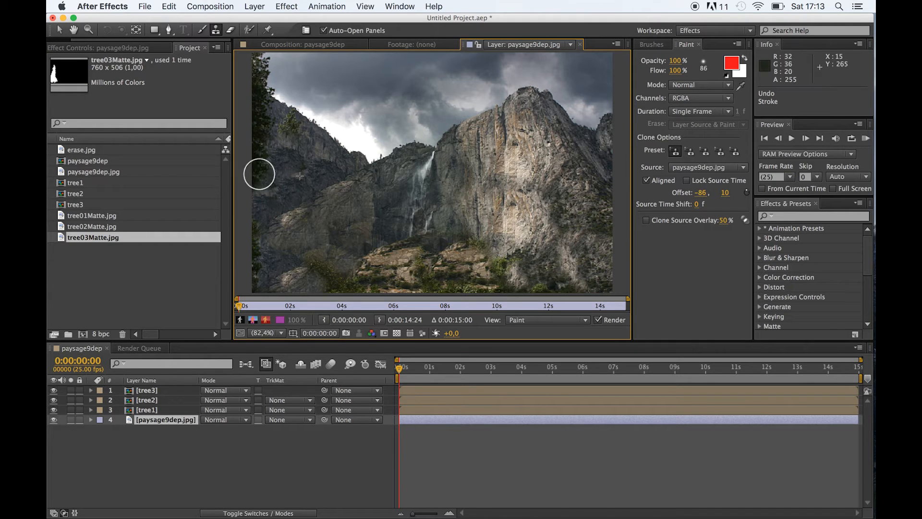
pyautogui.moveTo(259, 174); pyautogui.dragTo(266, 172)
# Step: Clone mountain ridge and sky over the smaller pine's remaining top and the tall tree along the photo's left edge
pyautogui.keyDown('alt'); pyautogui.click(313, 146); pyautogui.keyUp('alt')
pyautogui.moveTo(286, 132); pyautogui.dragTo(287, 125)
pyautogui.press('super+z')
pyautogui.keyDown('alt'); pyautogui.click(321, 129); pyautogui.keyUp('alt')
pyautogui.moveTo(294, 114)
pyautogui.mouseDown()
pyautogui.moveTo(317, 126)
pyautogui.moveTo(252, 81)
pyautogui.moveTo(250, 67)
pyautogui.moveTo(258, 51)
pyautogui.mouseUp()
pyautogui.keyDown('alt'); pyautogui.click(318, 127); pyautogui.keyUp('alt')
pyautogui.keyDown('alt'); pyautogui.click(278, 135); pyautogui.keyUp('alt')
pyautogui.moveTo(260, 121)
pyautogui.mouseDown()
pyautogui.moveTo(275, 163)
pyautogui.moveTo(292, 156)
pyautogui.moveTo(268, 164)
pyautogui.mouseUp()
pyautogui.keyDown('alt'); pyautogui.click(286, 153); pyautogui.keyUp('alt')
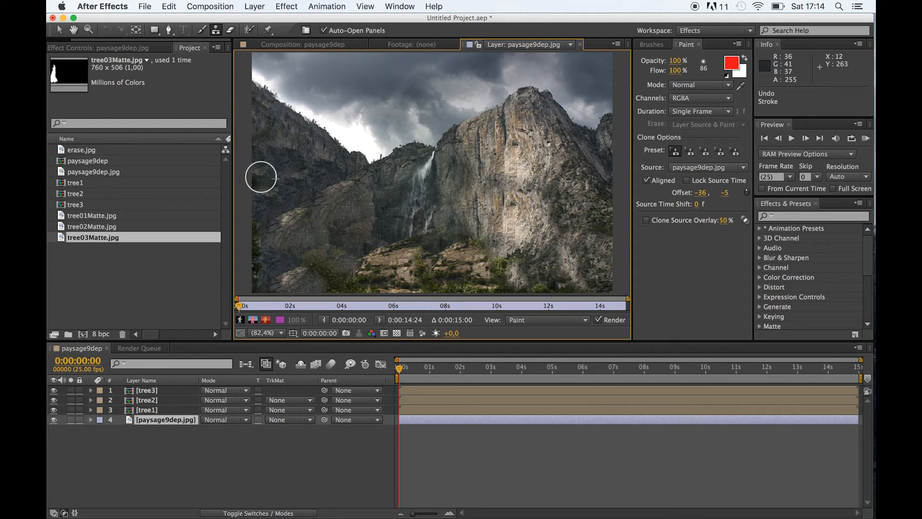
# Step: Clone rock texture over the photo's lower left slope and its remaining greenery, and return to the paysage9dep composition
pyautogui.keyDown('alt'); pyautogui.click(320, 195); pyautogui.keyUp('alt')
pyautogui.moveTo(298, 219); pyautogui.dragTo(289, 220)
pyautogui.keyDown('alt'); pyautogui.click(323, 238); pyautogui.keyUp('alt')
pyautogui.moveTo(300, 273)
pyautogui.mouseDown()
pyautogui.moveTo(292, 278)
pyautogui.moveTo(315, 281)
pyautogui.mouseUp()
pyautogui.keyDown('alt'); pyautogui.click(317, 239); pyautogui.keyUp('alt')
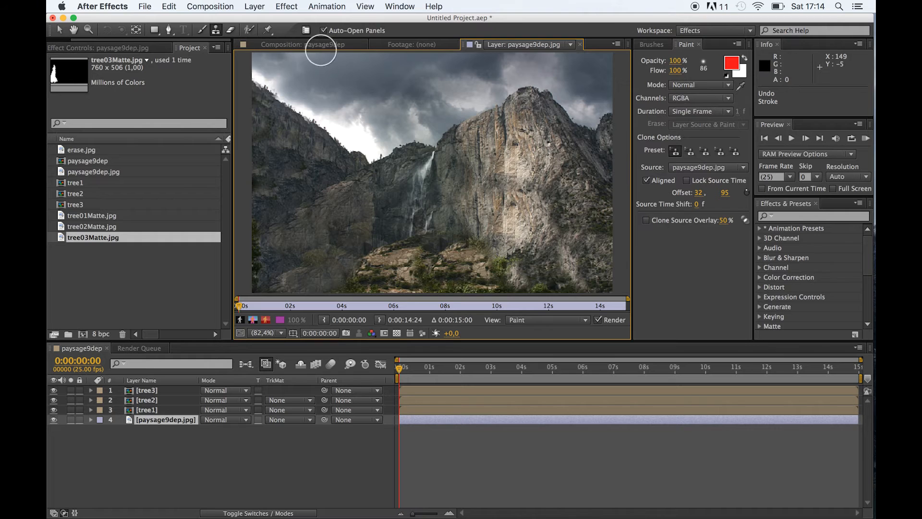
pyautogui.click(319, 44)
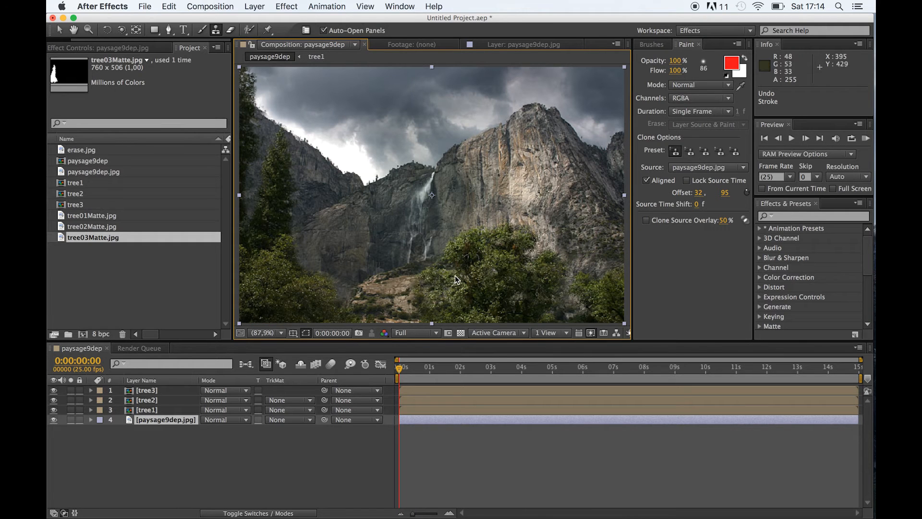
# Step: Try shifting the tree1 layer to check the cloned background behind it, and undo the move
pyautogui.click(145, 391)
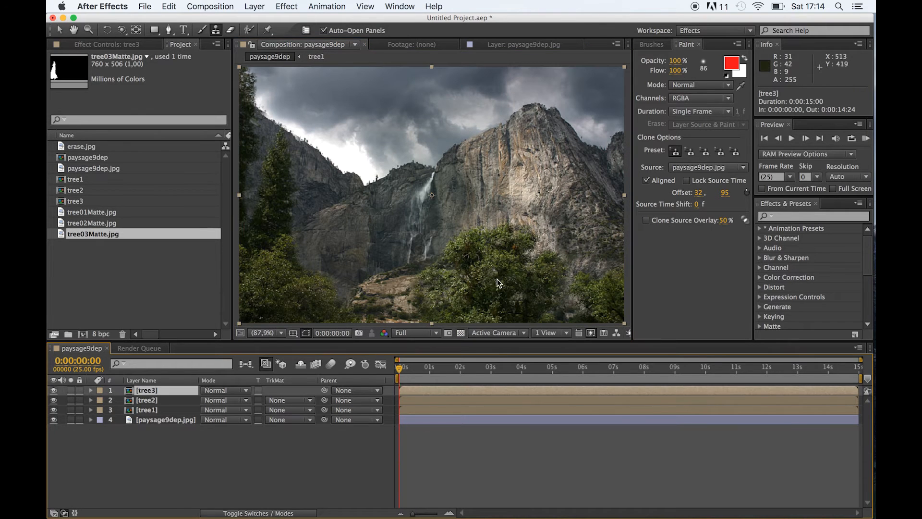
pyautogui.press('v')
pyautogui.click(146, 411)
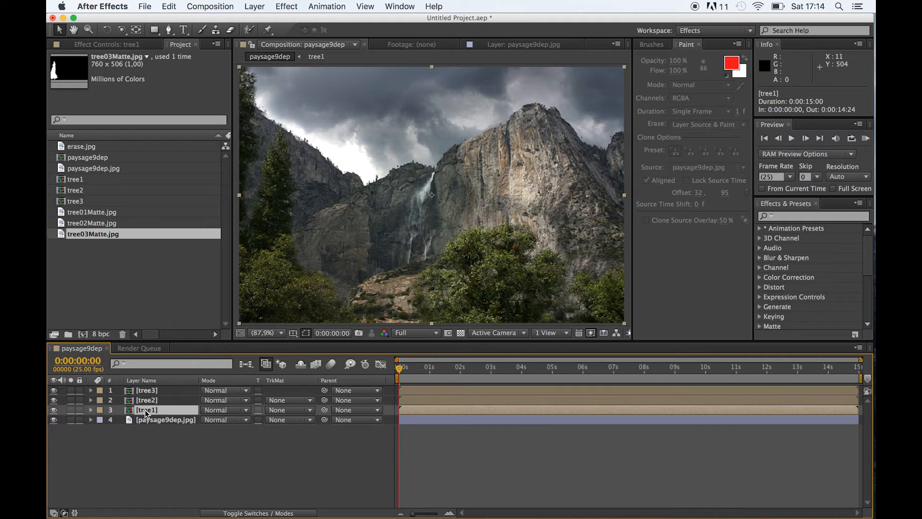
pyautogui.moveTo(469, 287); pyautogui.dragTo(515, 296)
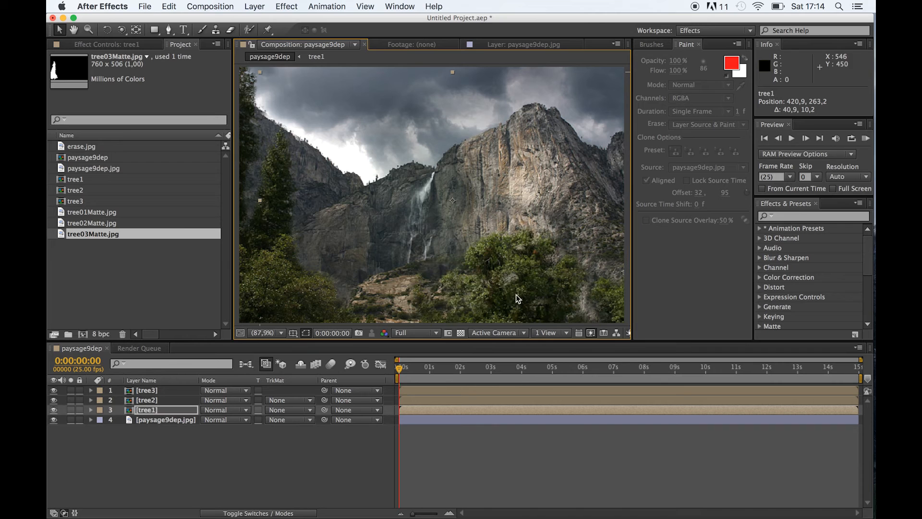
pyautogui.press('super+z')
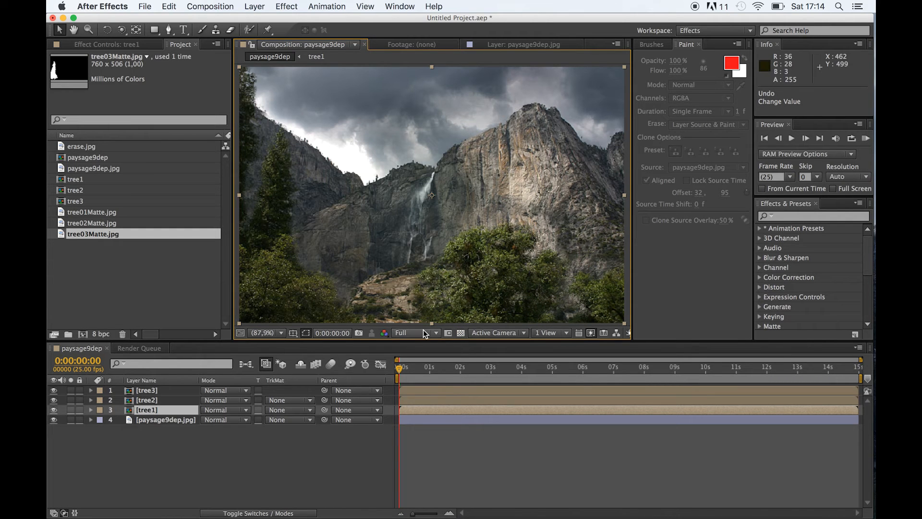
# Step: Turn the three tree layers and paysage9dep.jpg into 3D layers
pyautogui.click(157, 422)
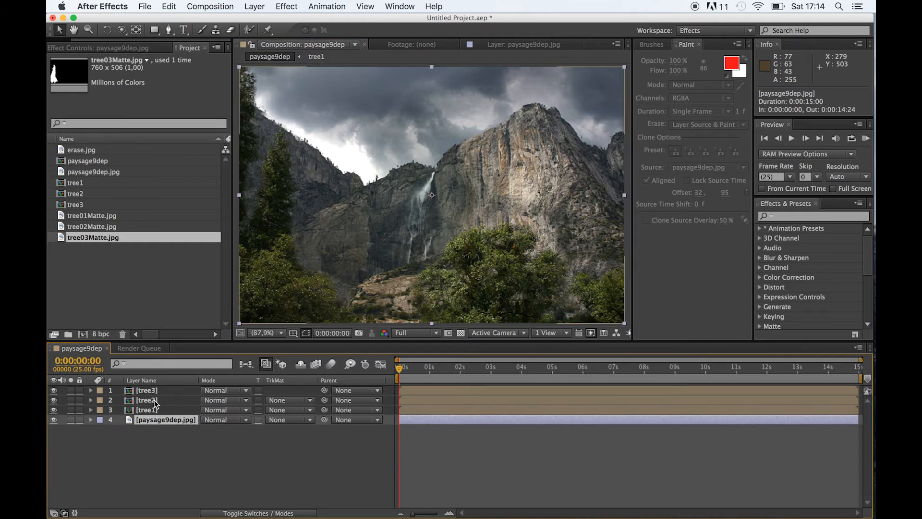
pyautogui.keyDown('shift'); pyautogui.click(159, 393); pyautogui.keyUp('shift')
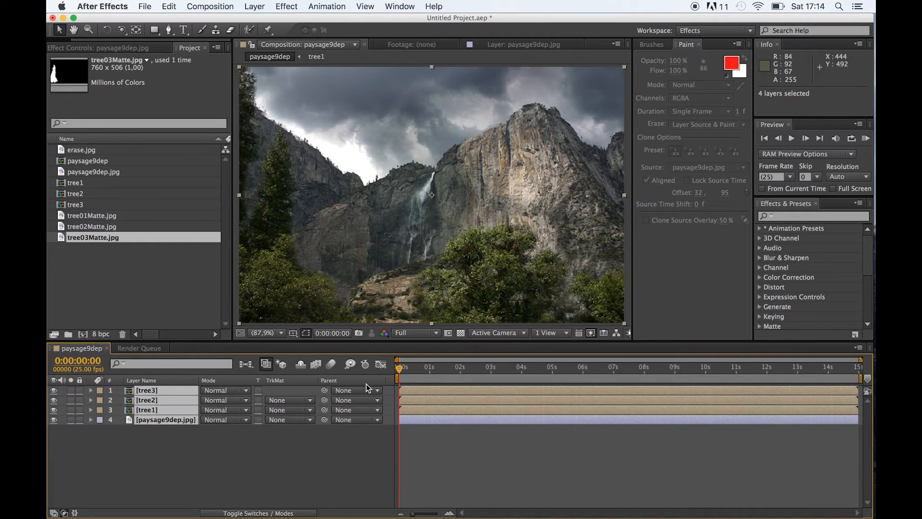
pyautogui.click(266, 513)
pyautogui.click(255, 514)
pyautogui.click(256, 514)
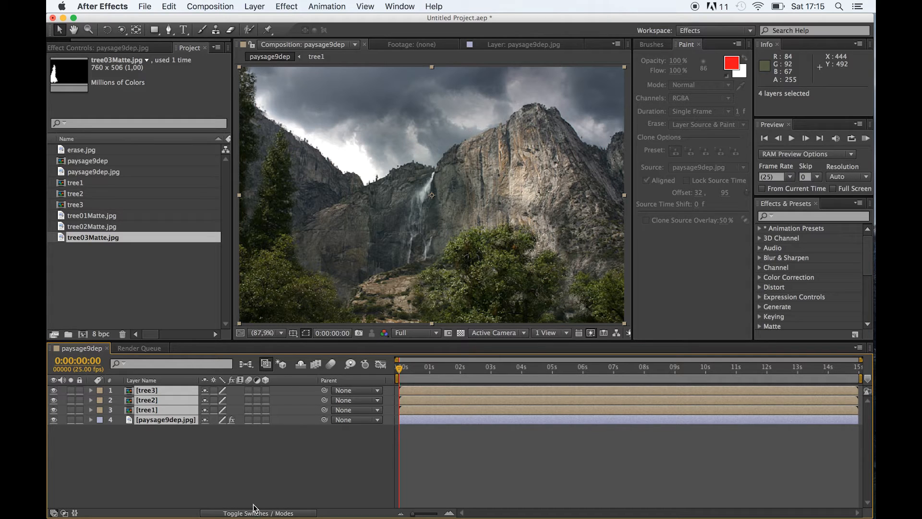
pyautogui.click(266, 391)
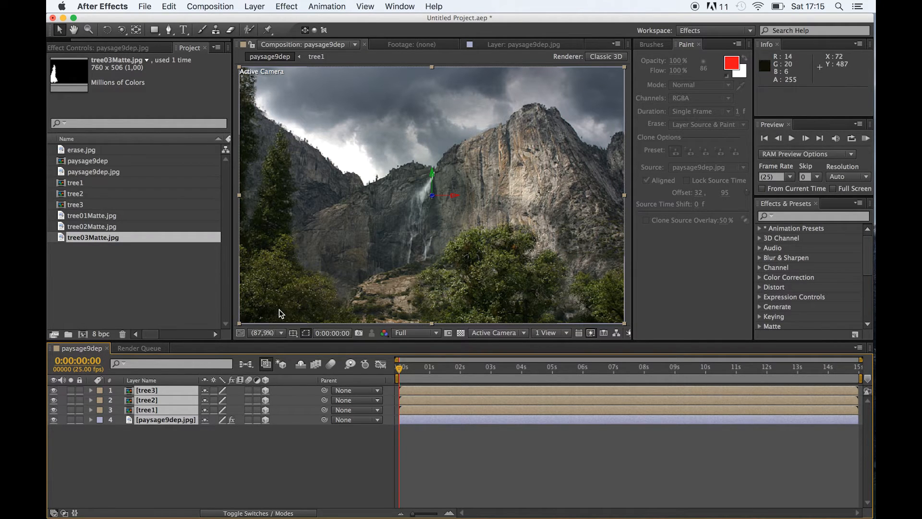
# Step: Add a new two-node camera to the composition with a focal length of 35 mm
pyautogui.keyDown('alt'); pyautogui.click(438, 207); pyautogui.keyUp('alt')
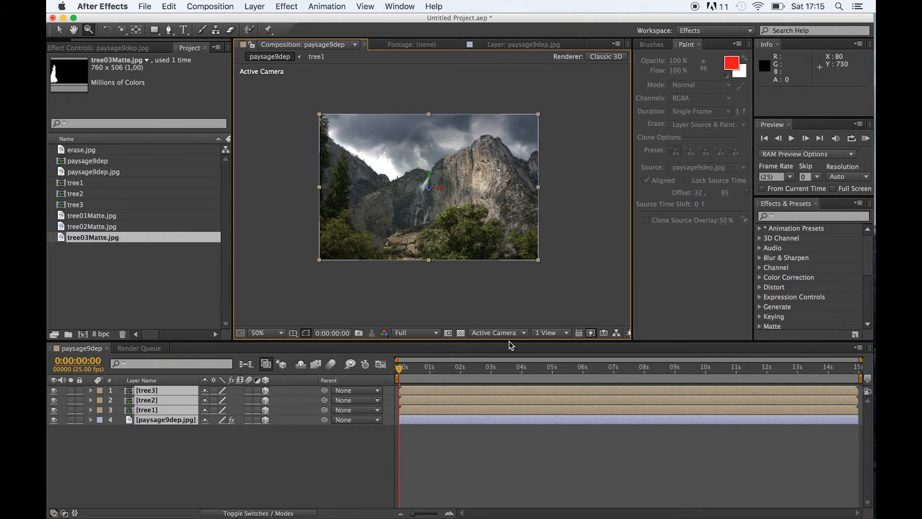
pyautogui.click(254, 7)
pyautogui.moveTo(272, 22)
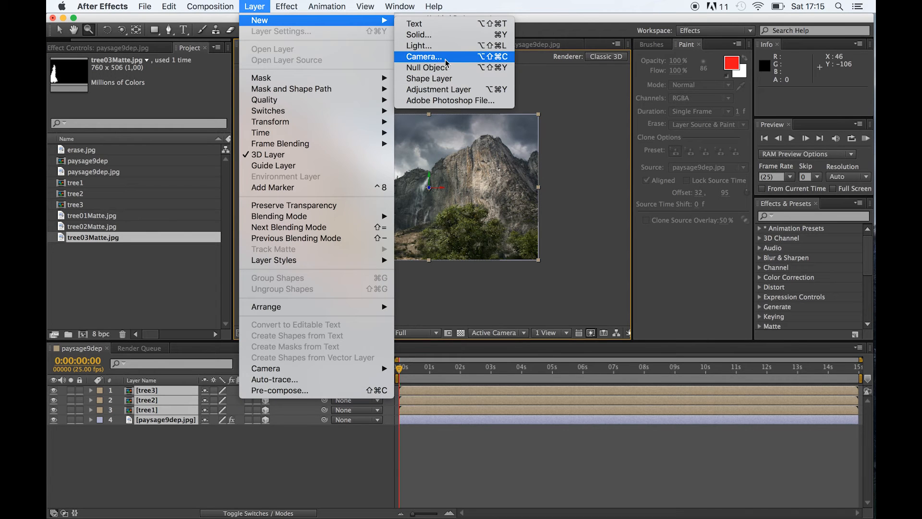
pyautogui.click(478, 57)
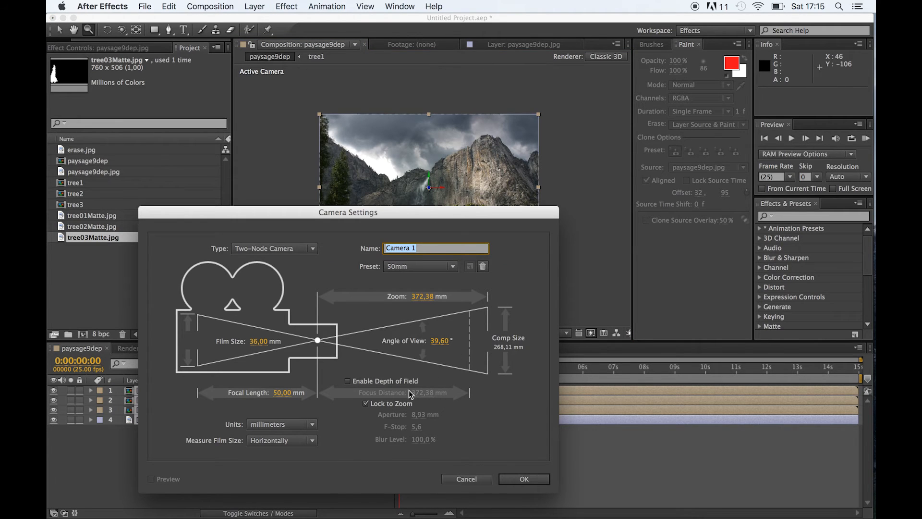
pyautogui.click(283, 399)
pyautogui.write('35')
pyautogui.press('Return')
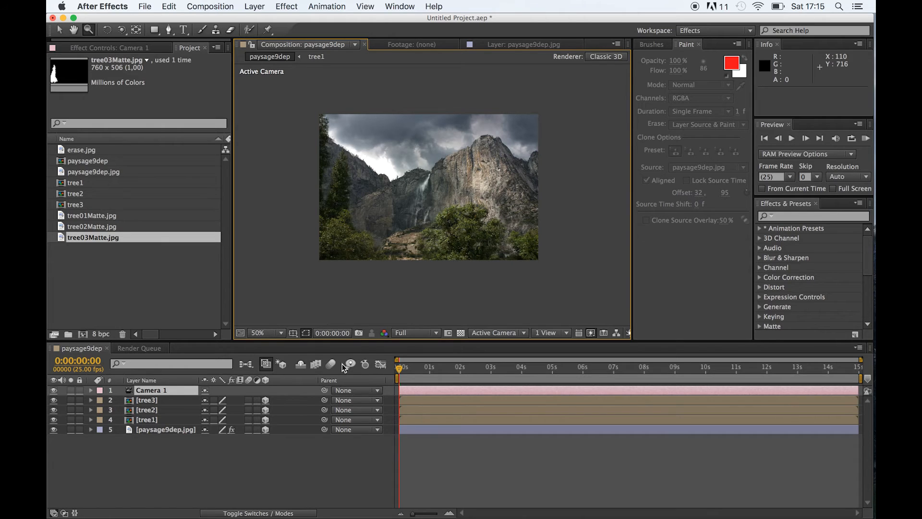
# Step: View the scene through Camera 1 and from Custom View 1
pyautogui.click(513, 335)
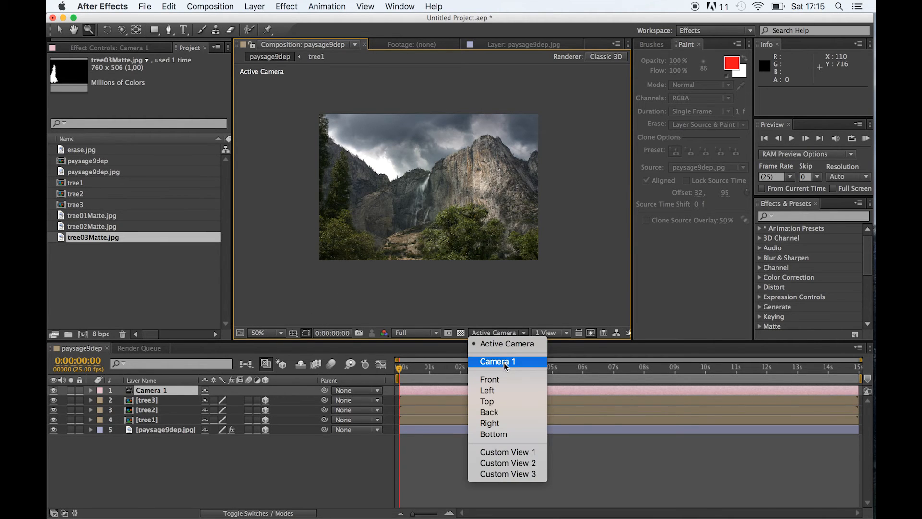
pyautogui.click(503, 362)
pyautogui.click(510, 333)
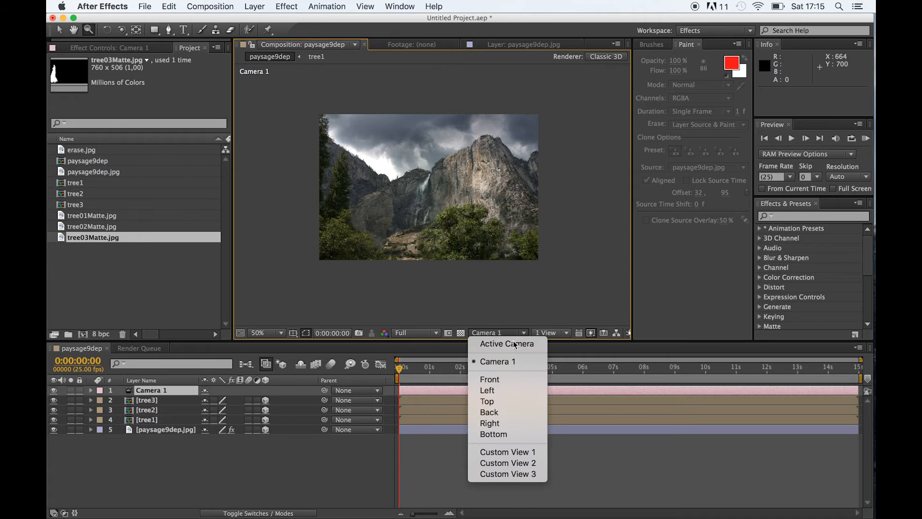
pyautogui.click(515, 454)
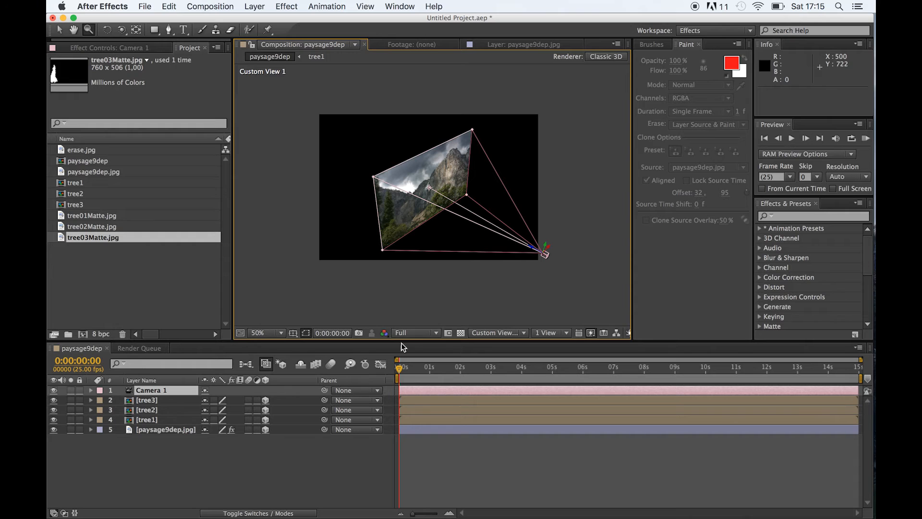
# Step: Push the paysage9dep.jpg layer back in depth by setting its Z position to 1000
pyautogui.click(171, 430)
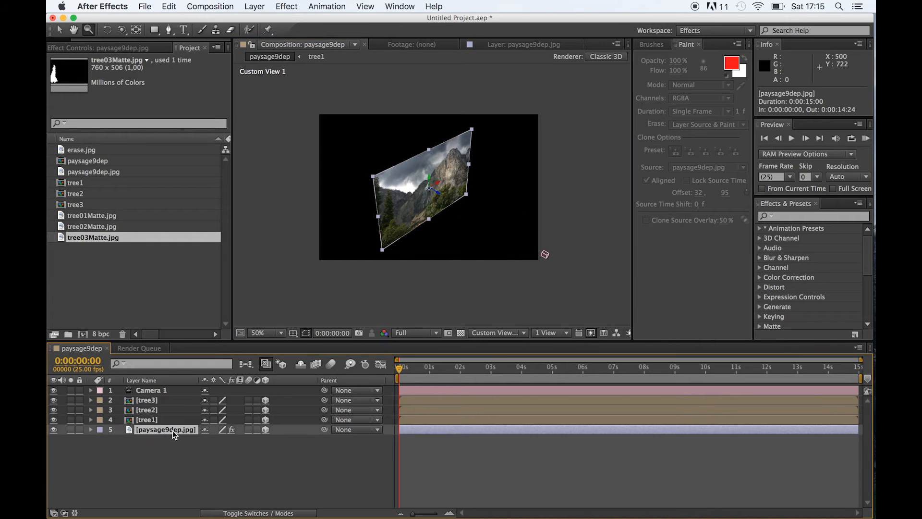
pyautogui.press('v')
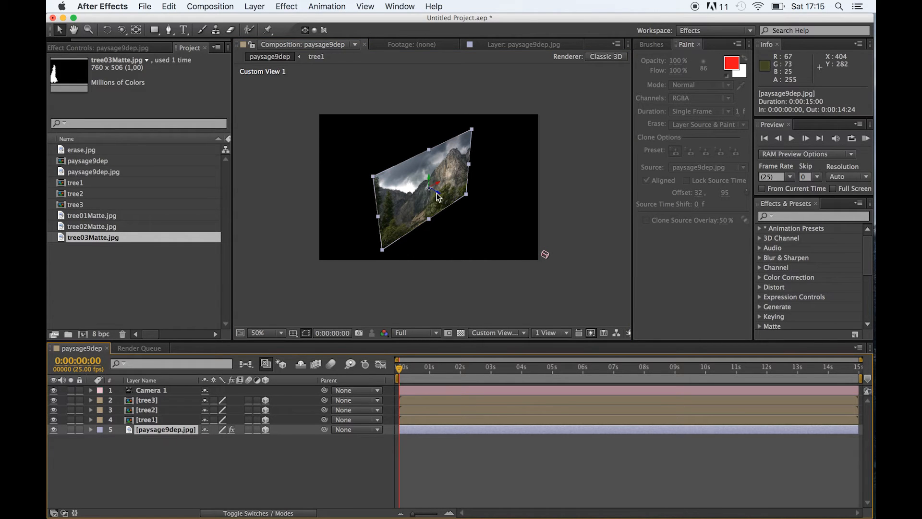
pyautogui.moveTo(435, 192); pyautogui.dragTo(403, 200)
pyautogui.press('super+z')
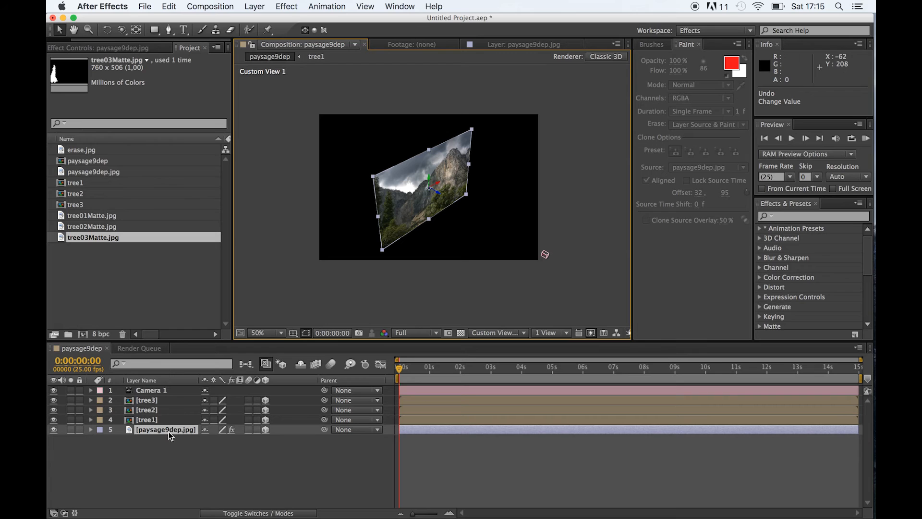
pyautogui.press('p')
pyautogui.moveTo(250, 447); pyautogui.dragTo(611, 438)
pyautogui.click(254, 438)
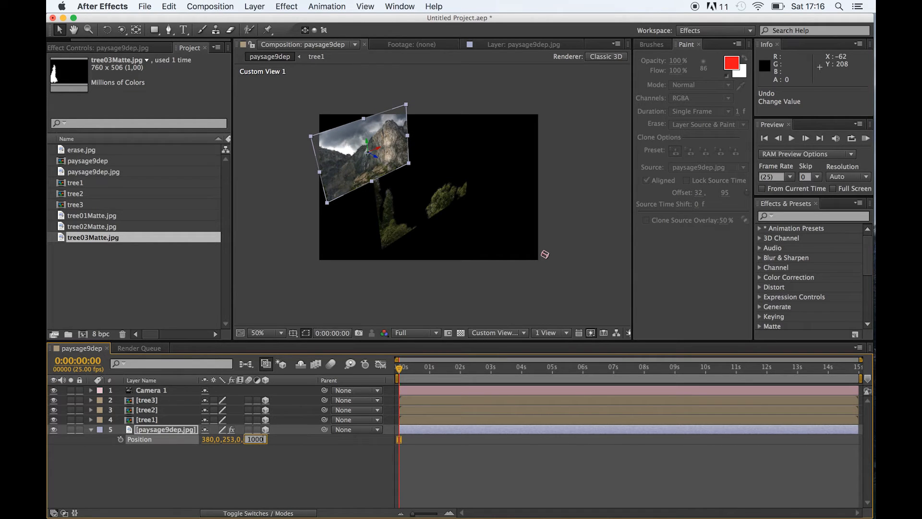
pyautogui.press('Return')
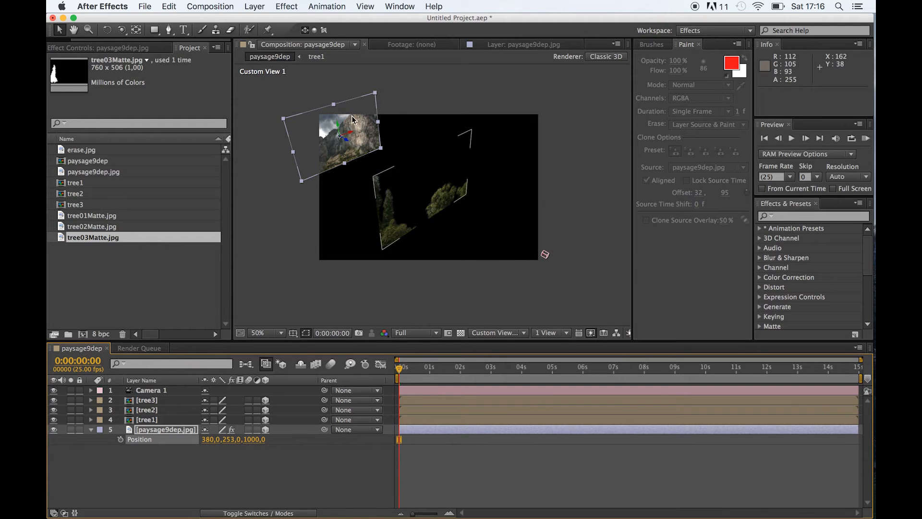
# Step: View the scene through Camera 1 and scale the paysage9dep.jpg layer up to 290% so it fills the frame
pyautogui.click(510, 333)
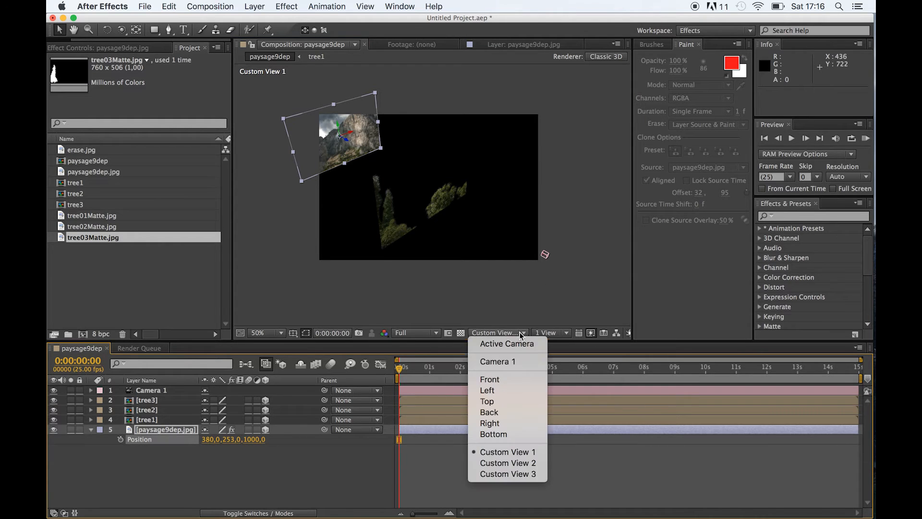
pyautogui.click(503, 362)
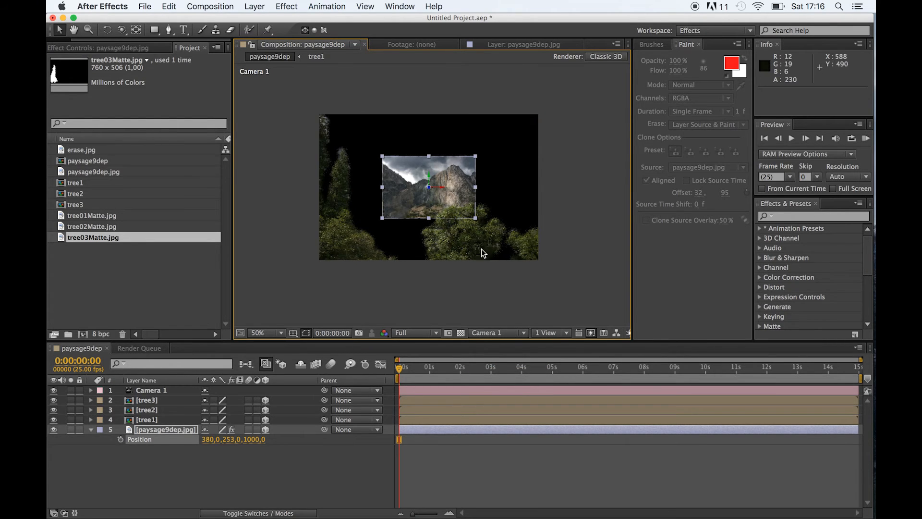
pyautogui.moveTo(476, 220); pyautogui.dragTo(556, 289)
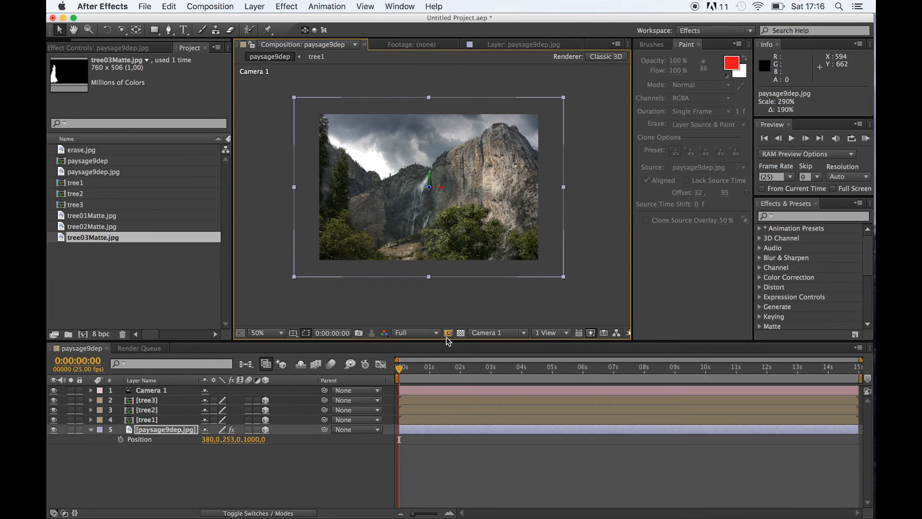
# Step: Show the layers' depth arrangement in Custom View 1 at 25% magnification
pyautogui.click(515, 334)
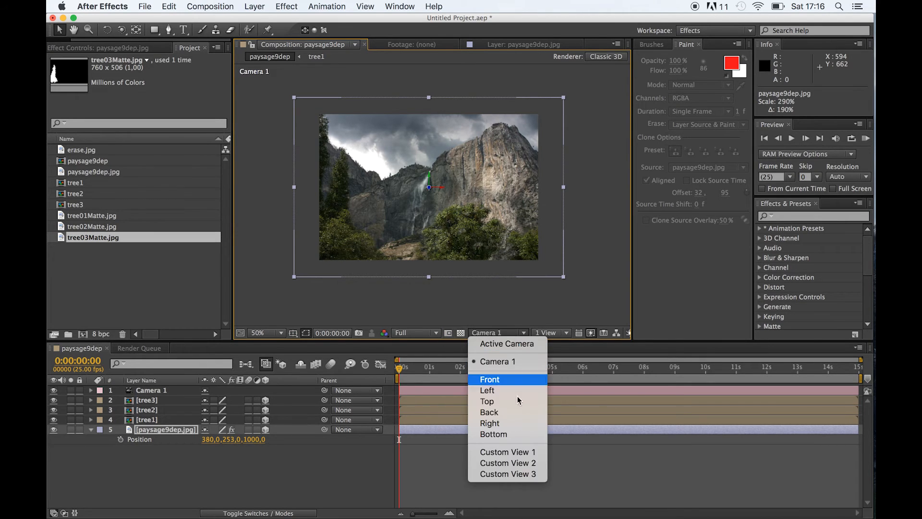
pyautogui.click(517, 451)
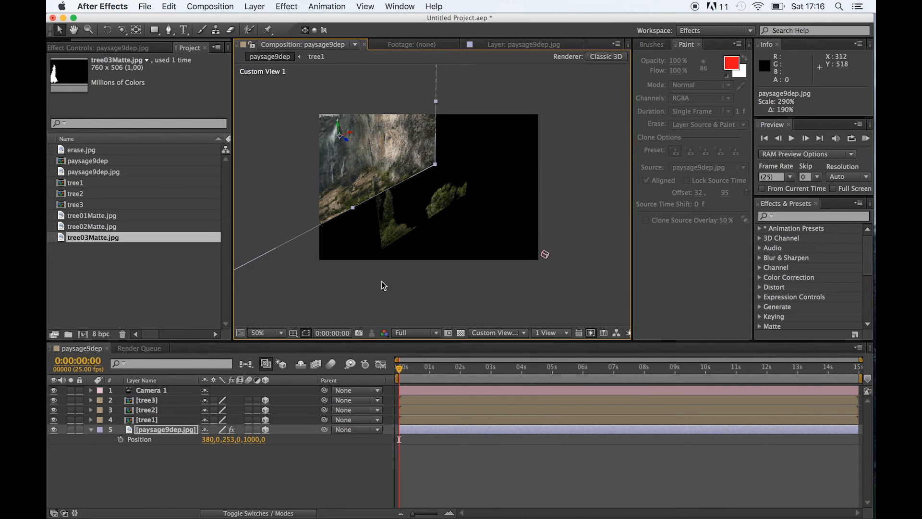
pyautogui.click(278, 334)
pyautogui.click(278, 336)
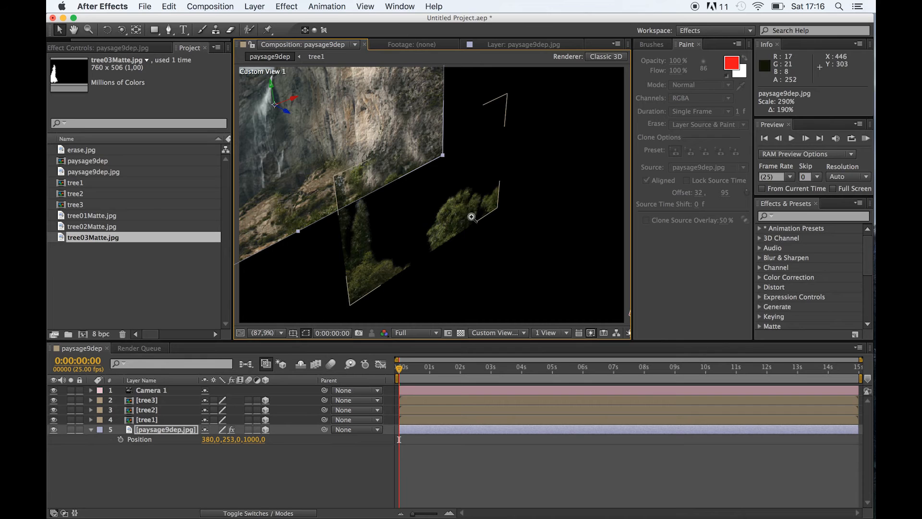
pyautogui.press('z')
pyautogui.keyDown('alt'); pyautogui.click(494, 195); pyautogui.keyUp('alt')
pyautogui.keyDown('alt'); pyautogui.click(494, 194); pyautogui.keyUp('alt')
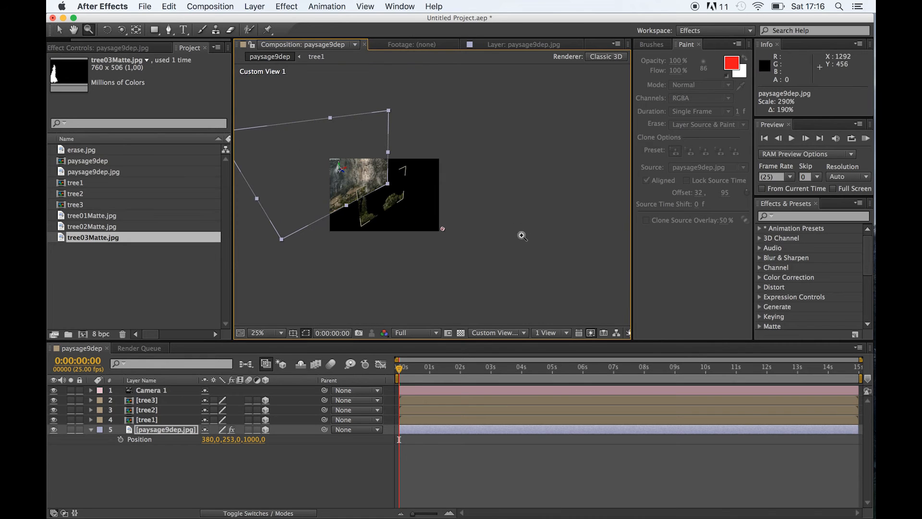
pyautogui.press('v')
pyautogui.click(443, 229)
pyautogui.press('super+z')
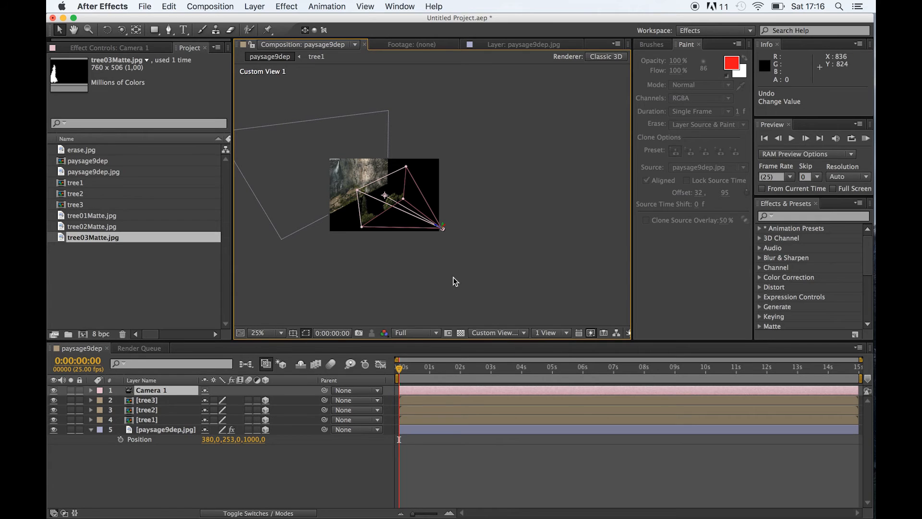
# Step: Reveal the Position properties of the tree1, tree2 and tree3 layers and view the scene through Camera 1
pyautogui.click(153, 420)
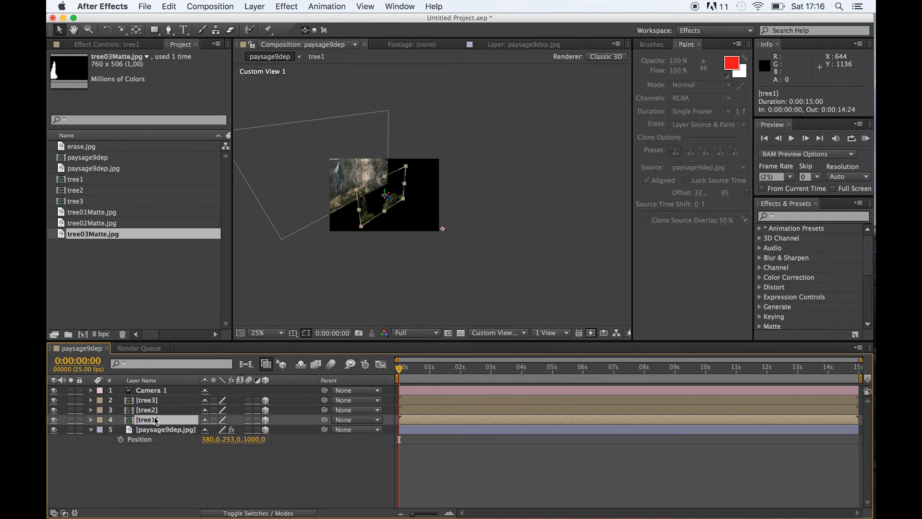
pyautogui.keyDown('shift'); pyautogui.click(159, 400); pyautogui.keyUp('shift')
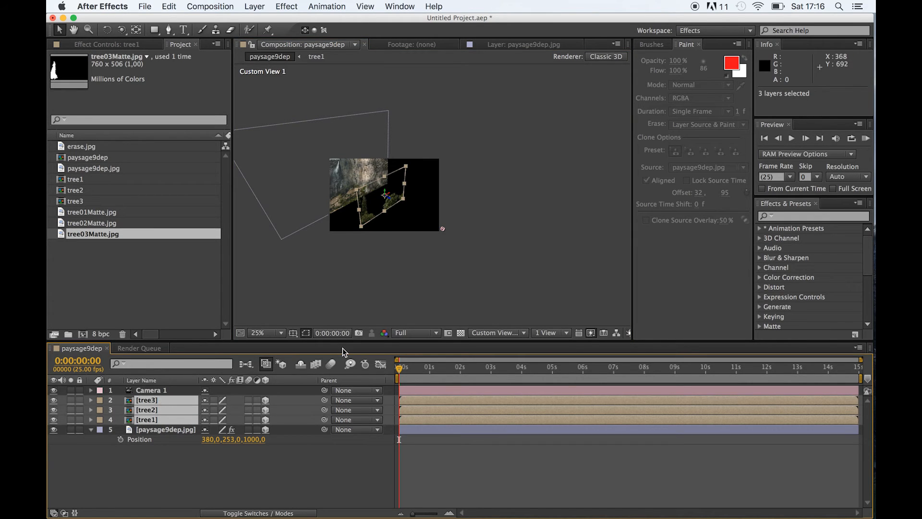
pyautogui.press('p')
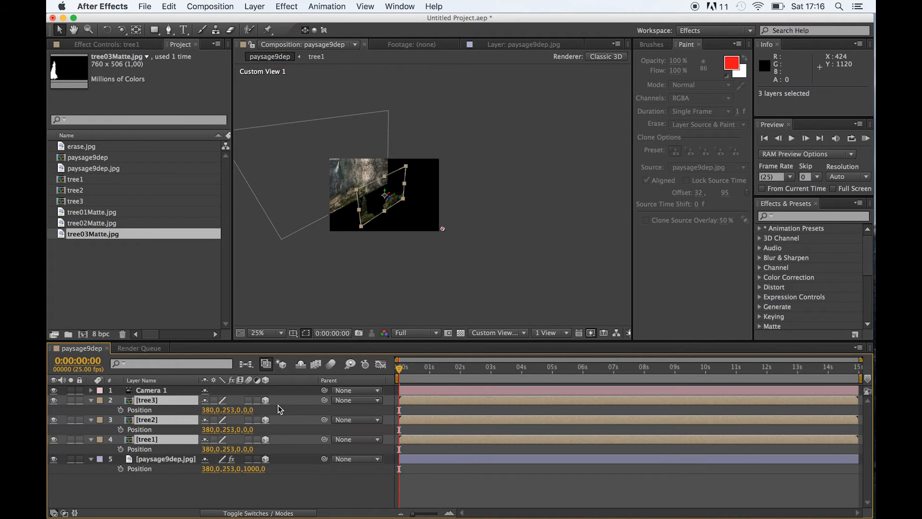
pyautogui.click(187, 490)
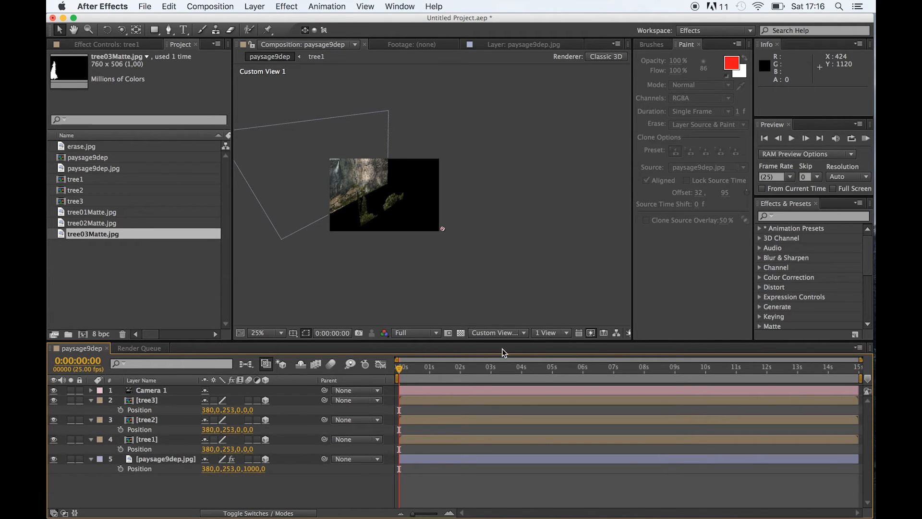
pyautogui.click(518, 332)
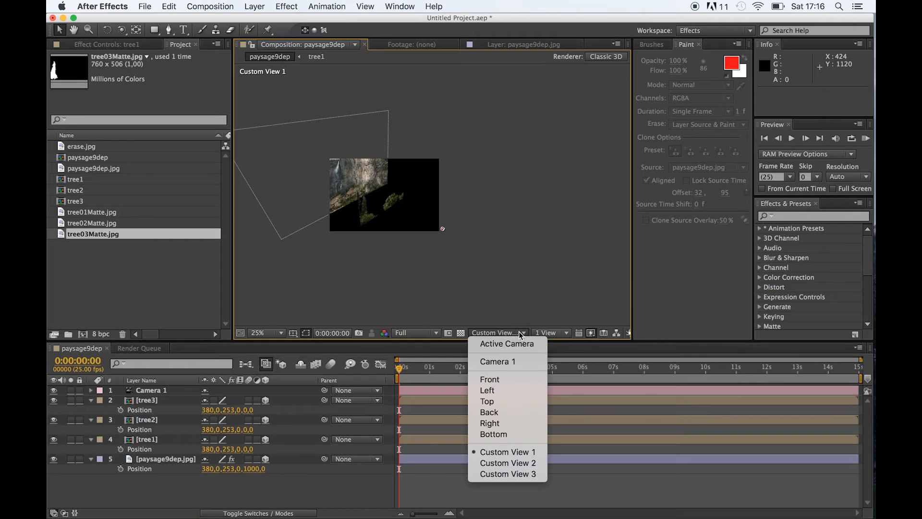
pyautogui.click(506, 365)
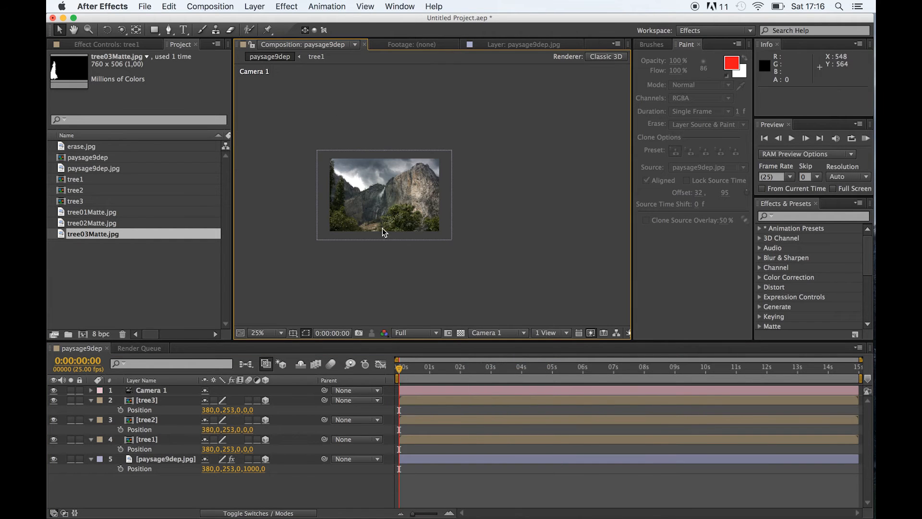
# Step: Set the tree1 layer's Z position to 300 and scale the layer up to about 146% to fill the frame
pyautogui.click(148, 440)
pyautogui.moveTo(404, 225); pyautogui.dragTo(411, 218)
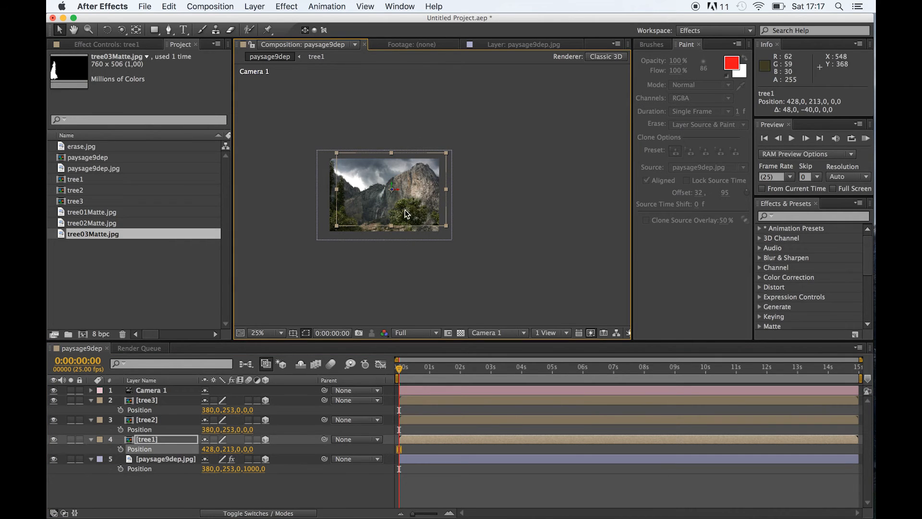
pyautogui.press('super+z')
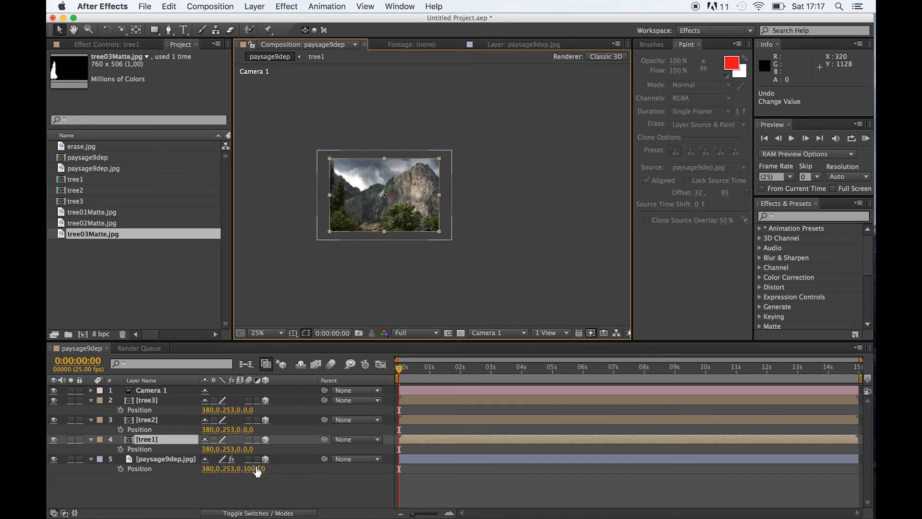
pyautogui.click(249, 449)
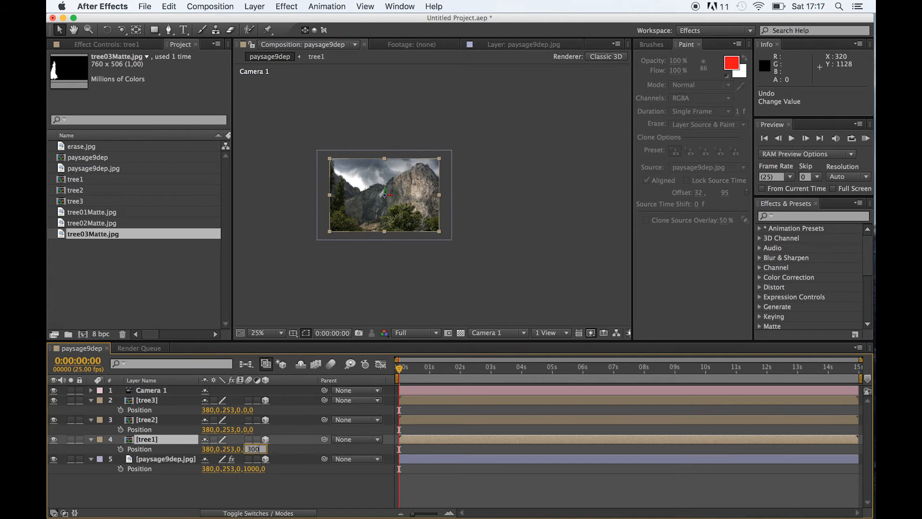
pyautogui.press('Return')
pyautogui.moveTo(424, 222); pyautogui.dragTo(442, 237)
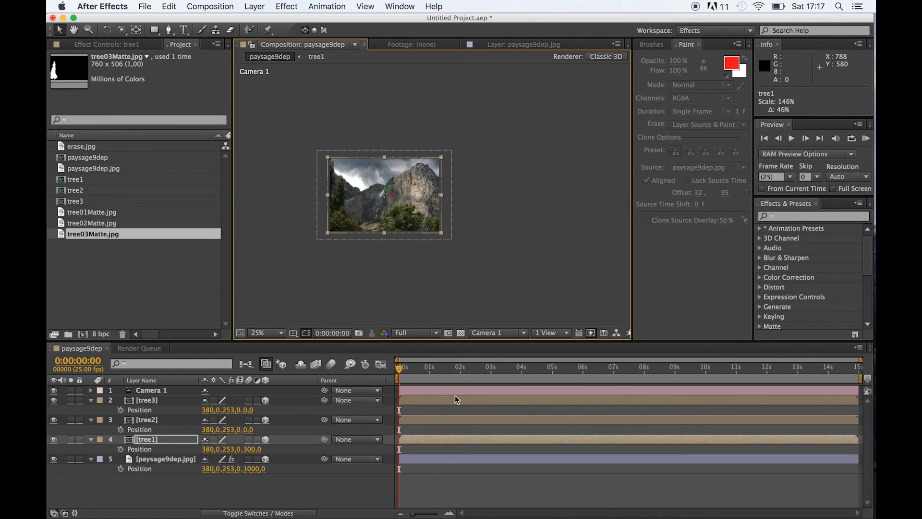
# Step: Set the tree2 layer's Z position to 400 and scale the layer up to about 189%
pyautogui.click(144, 419)
pyautogui.moveTo(399, 200)
pyautogui.mouseDown()
pyautogui.moveTo(405, 192)
pyautogui.moveTo(408, 200)
pyautogui.mouseUp()
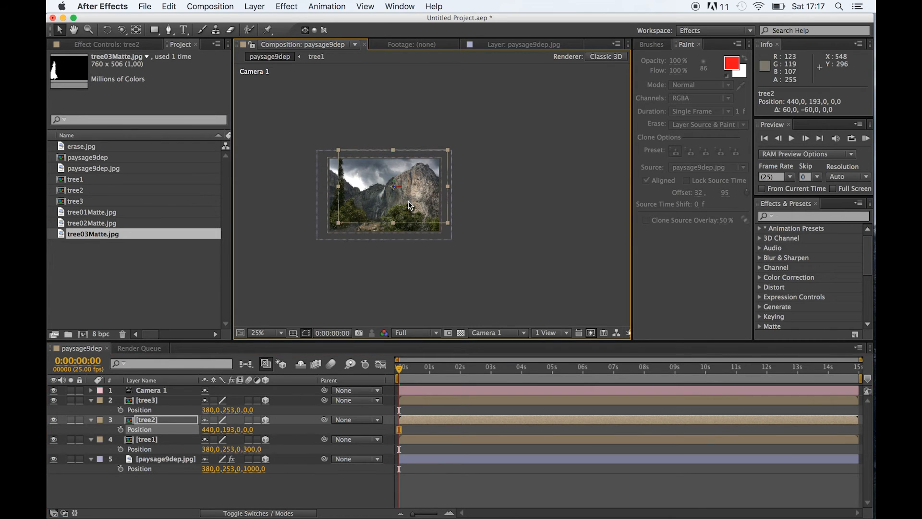
pyautogui.press('super+z')
pyautogui.click(249, 429)
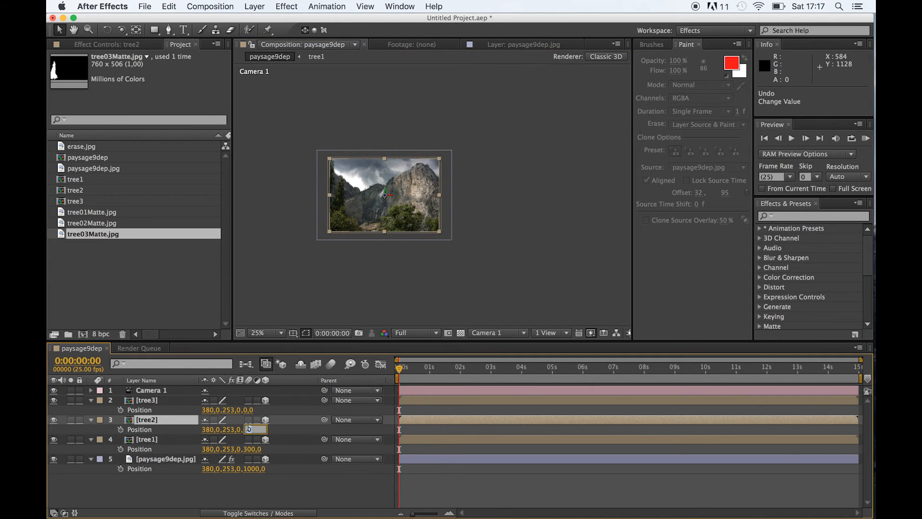
pyautogui.press('Return')
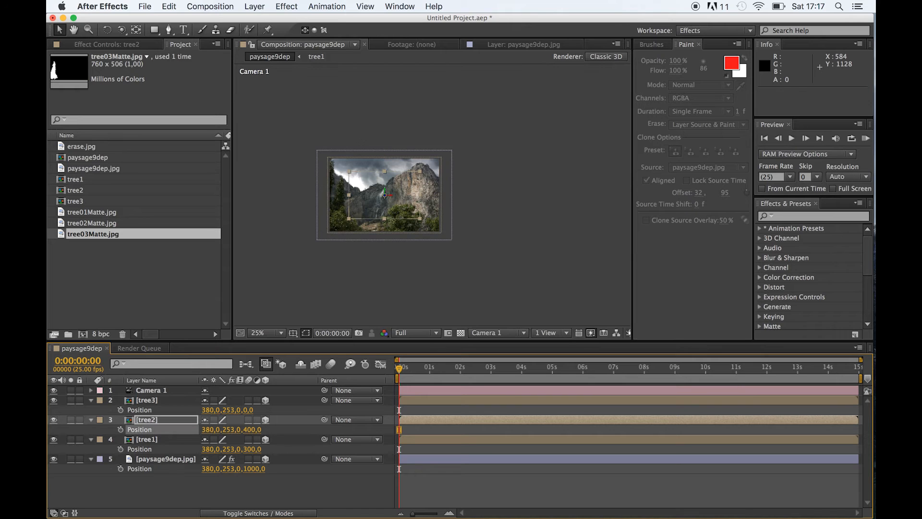
pyautogui.click(349, 223)
pyautogui.moveTo(349, 223); pyautogui.dragTo(330, 243)
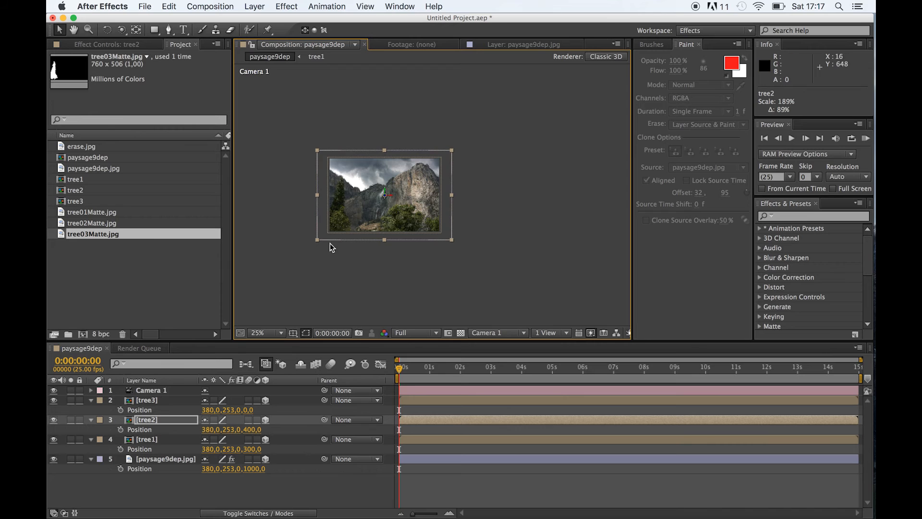
# Step: Set the tree3 layer's Z position to 550 and scale the layer up to about 216%
pyautogui.click(150, 401)
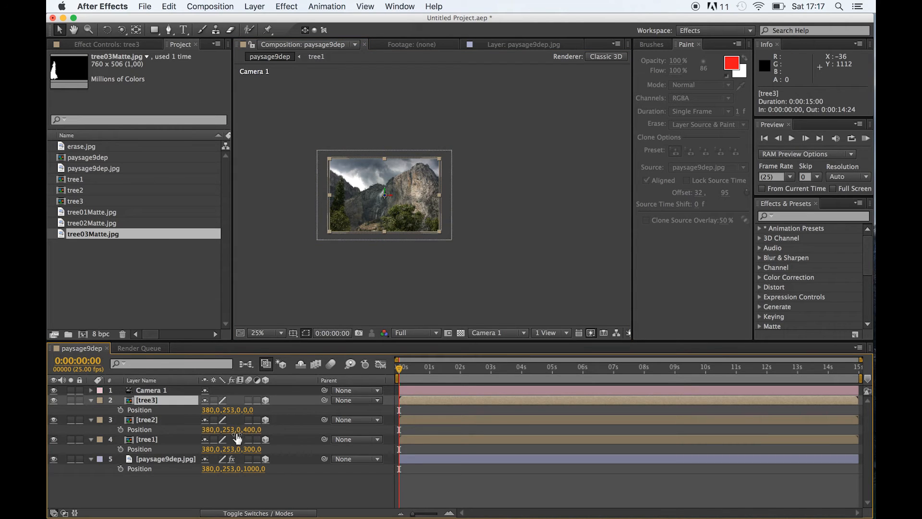
pyautogui.click(249, 409)
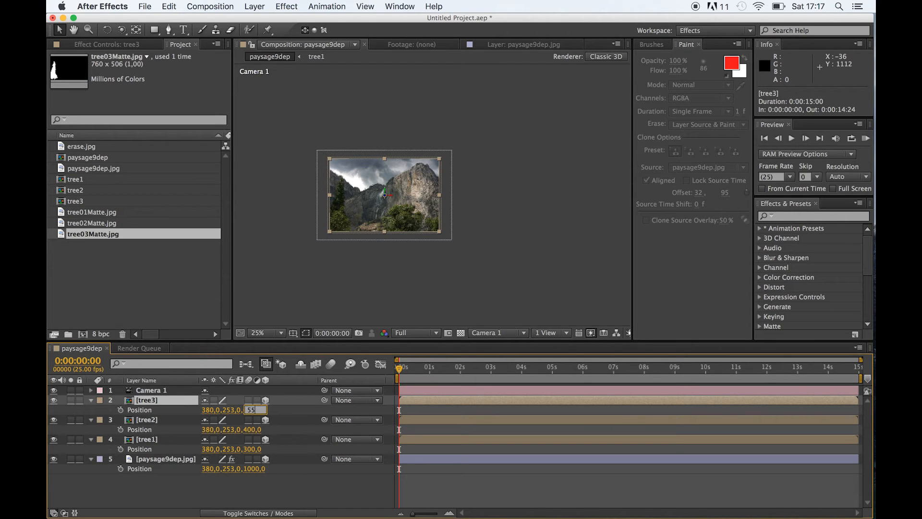
pyautogui.press('Return')
pyautogui.moveTo(354, 216); pyautogui.dragTo(317, 241)
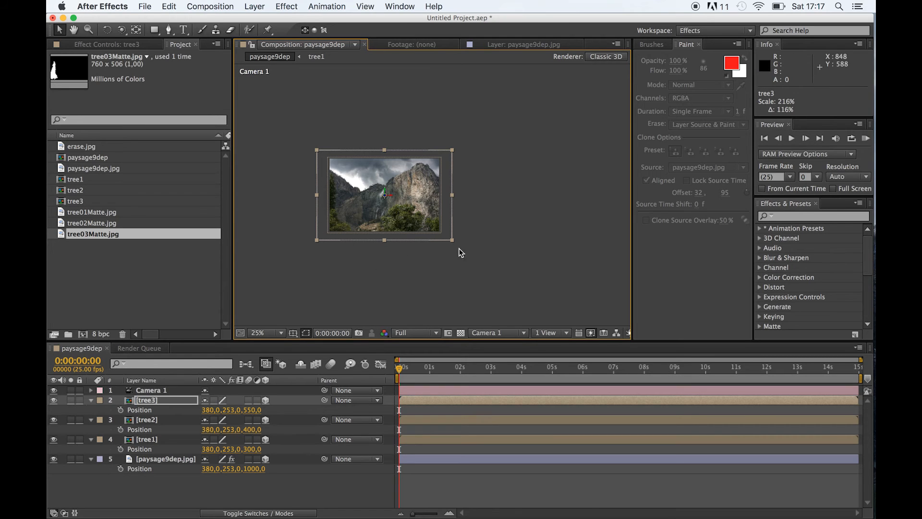
# Step: Examine the fitted camera image, then the layer spacing in Custom View 1 at 50% magnification with Camera 1 selected
pyautogui.click(275, 336)
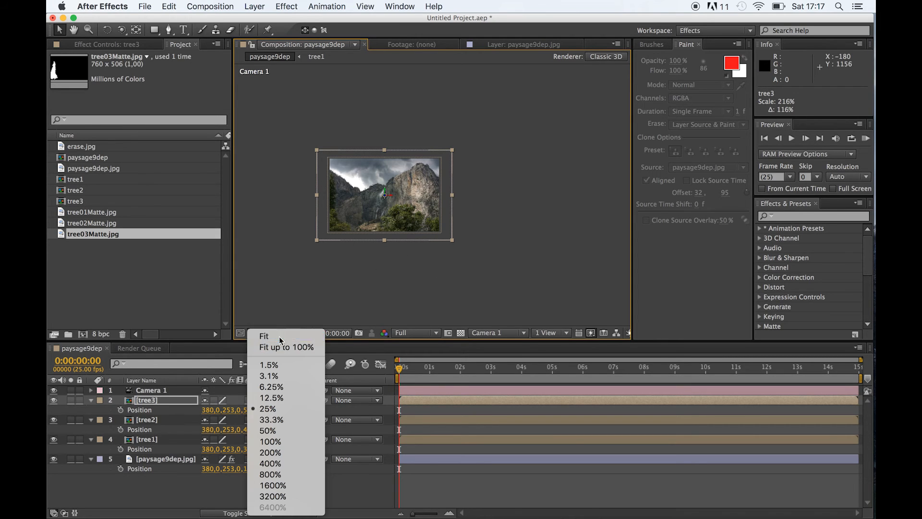
pyautogui.click(277, 341)
pyautogui.click(504, 333)
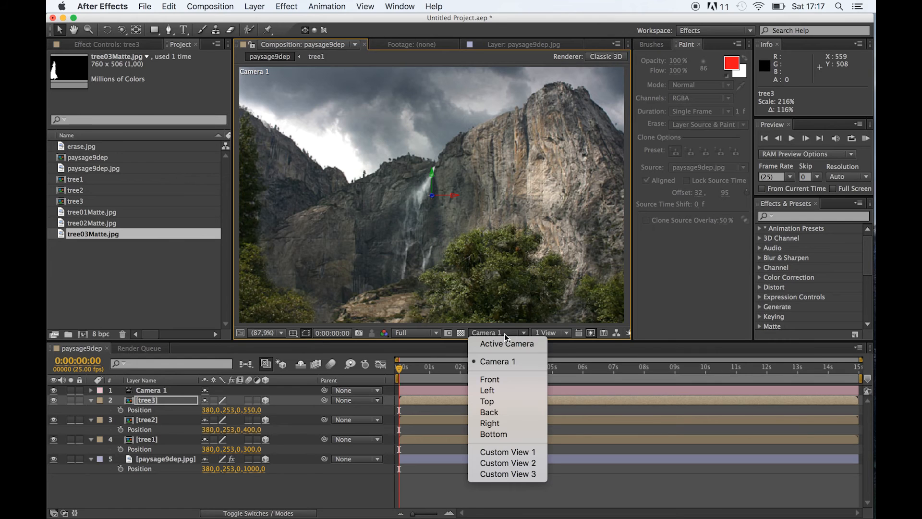
pyautogui.click(509, 452)
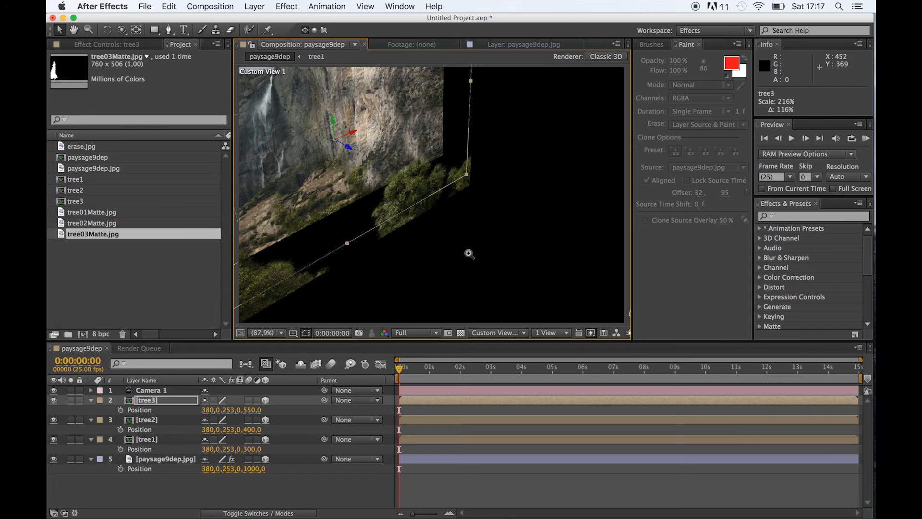
pyautogui.press('z')
pyautogui.keyDown('alt'); pyautogui.click(470, 254); pyautogui.keyUp('alt')
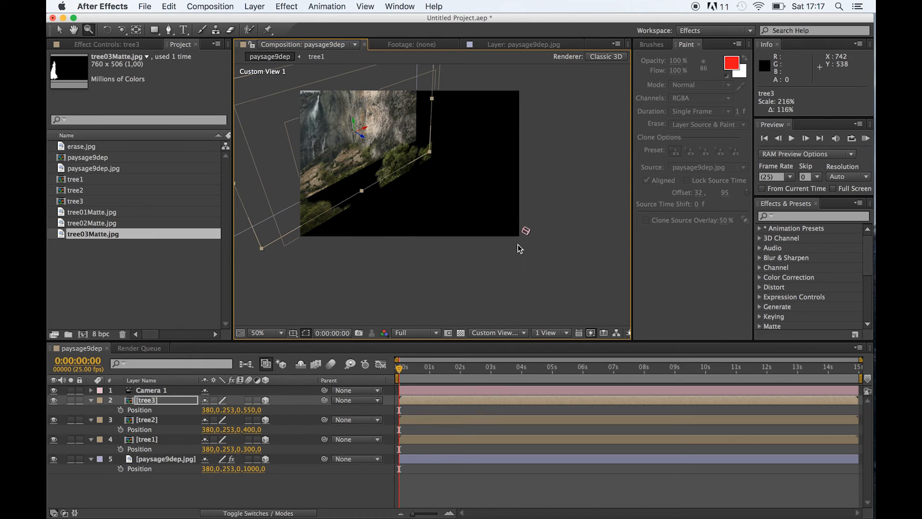
pyautogui.press('v')
pyautogui.click(525, 232)
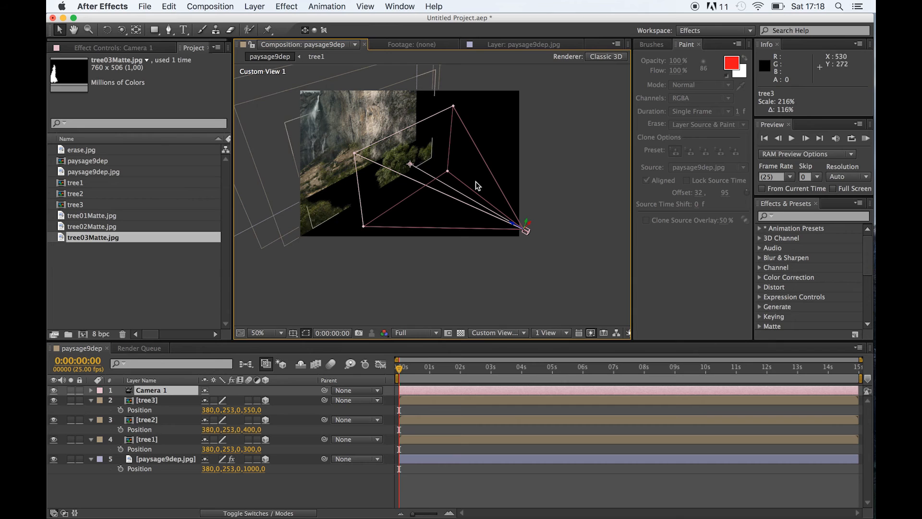
# Step: Split the composition viewer into 2 Views - Horizontal and close the Paint and Brushes panels to widen it
pyautogui.click(568, 334)
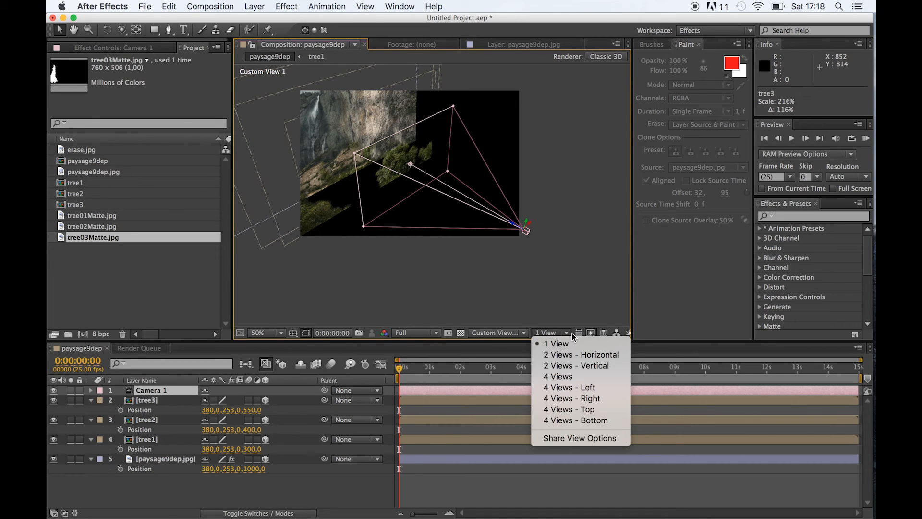
pyautogui.click(579, 355)
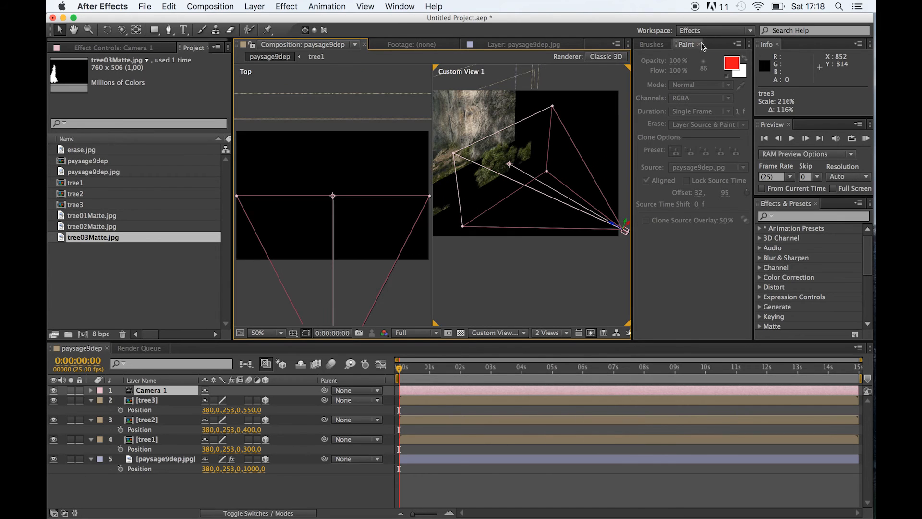
pyautogui.click(700, 45)
pyautogui.click(674, 51)
pyautogui.click(669, 44)
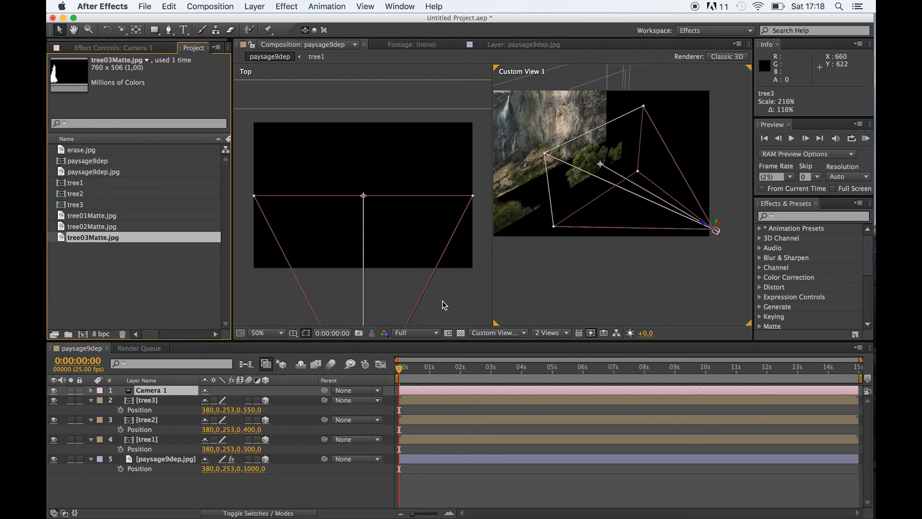
pyautogui.click(569, 335)
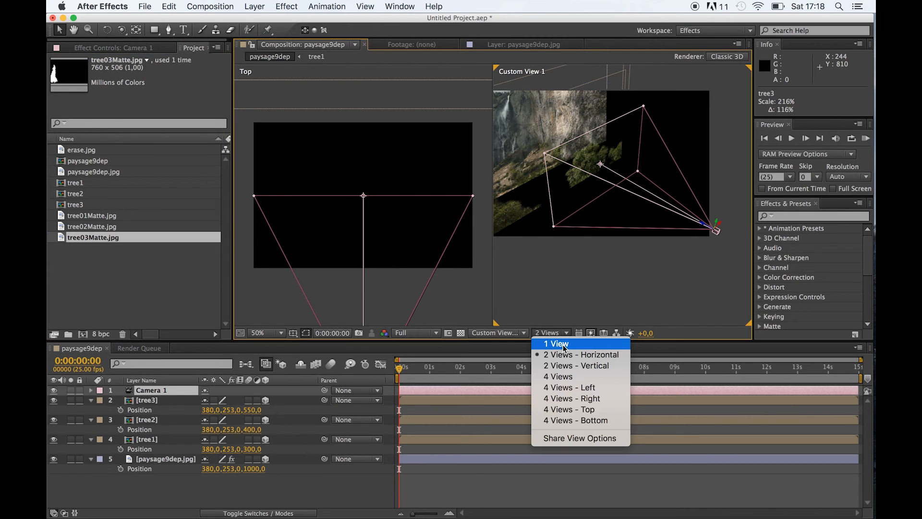
pyautogui.click(557, 343)
pyautogui.click(566, 334)
pyautogui.click(564, 355)
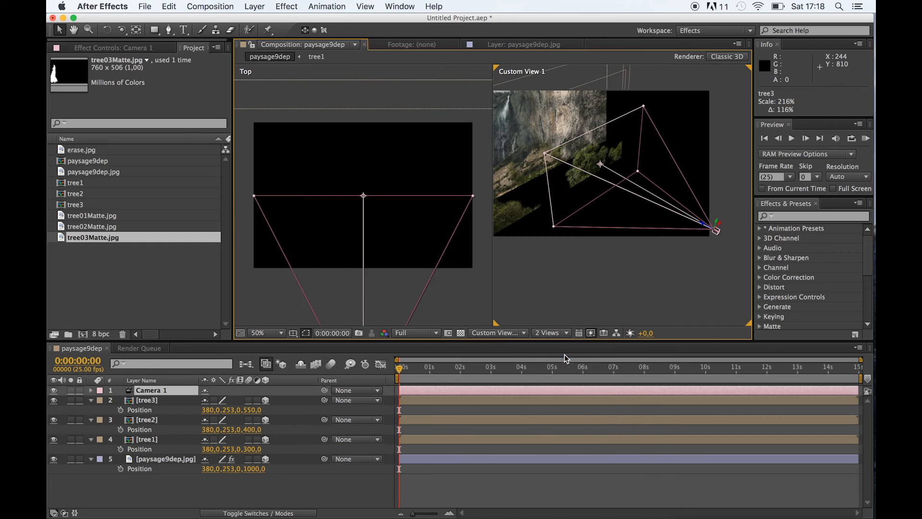
# Step: Change the Top view to Camera 1 so it sits beside Custom View 1
pyautogui.click(463, 303)
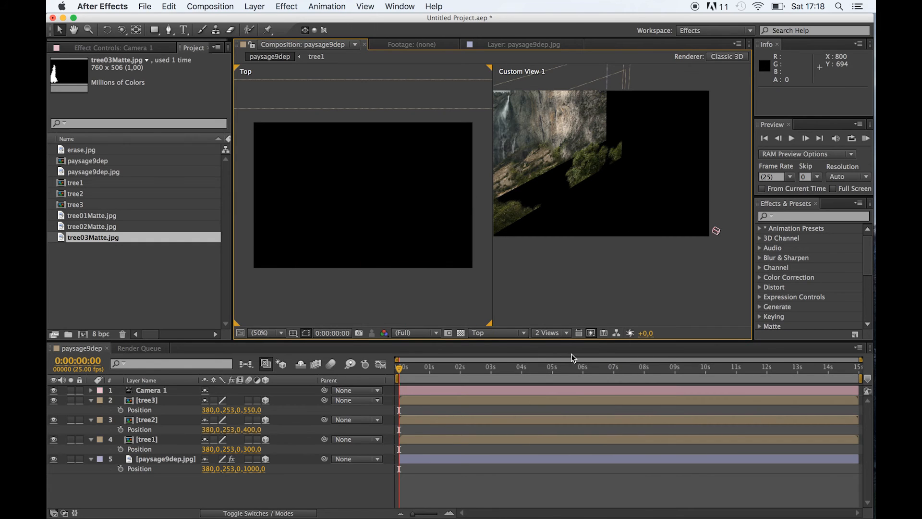
pyautogui.click(523, 334)
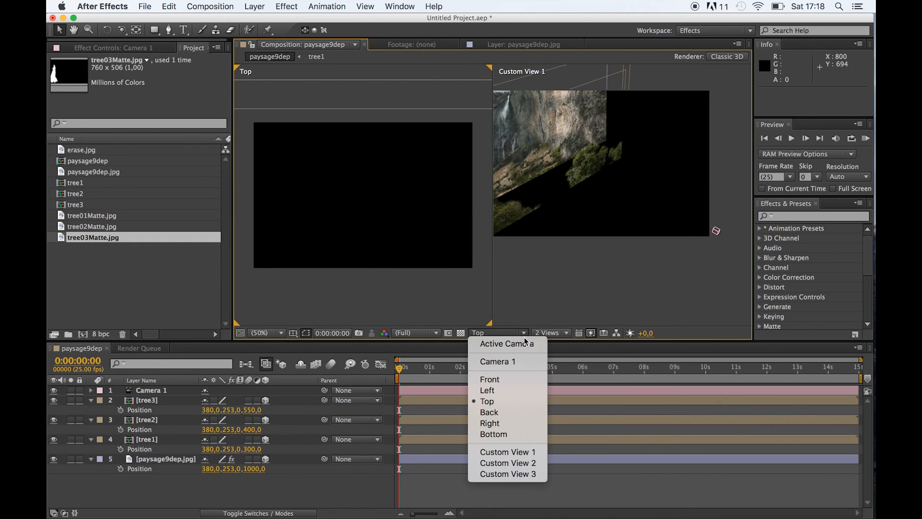
pyautogui.click(517, 362)
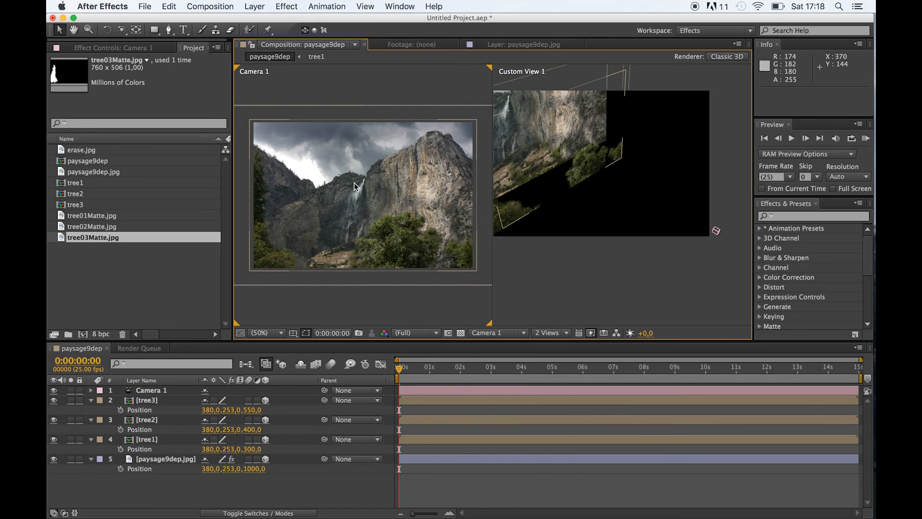
# Step: Try moving Camera 1 in Custom View 1 to test the parallax, and undo the move
pyautogui.click(722, 235)
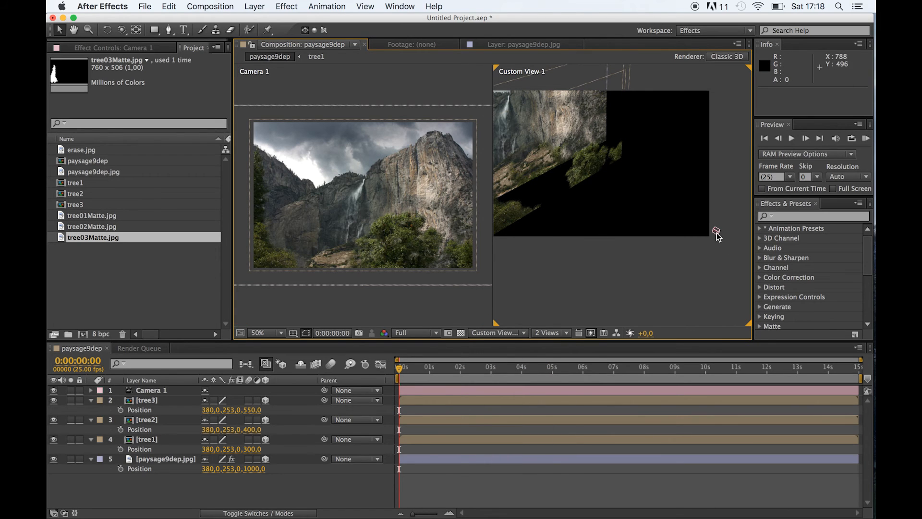
pyautogui.click(716, 235)
pyautogui.moveTo(722, 227)
pyautogui.mouseDown()
pyautogui.moveTo(686, 251)
pyautogui.moveTo(742, 208)
pyautogui.moveTo(659, 246)
pyautogui.moveTo(747, 212)
pyautogui.moveTo(712, 226)
pyautogui.mouseUp()
pyautogui.moveTo(667, 238); pyautogui.dragTo(649, 205)
pyautogui.press('super+z')
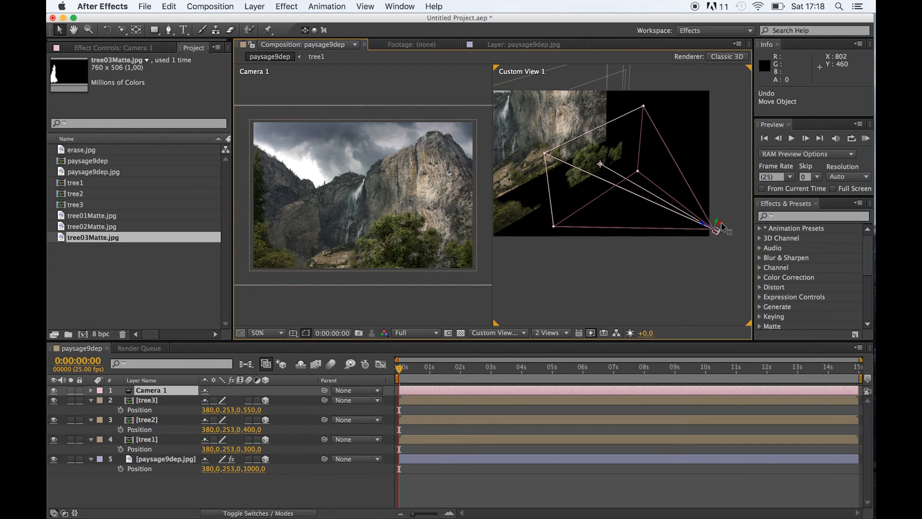
# Step: Move Camera 1 along its X axis to about 256.5 and reveal its Position property
pyautogui.moveTo(724, 227); pyautogui.dragTo(695, 254)
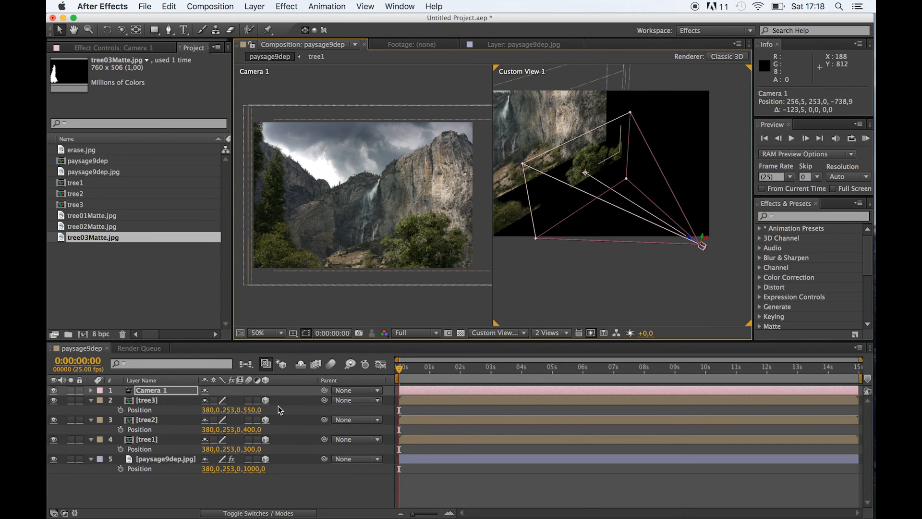
pyautogui.click(170, 393)
pyautogui.press('p')
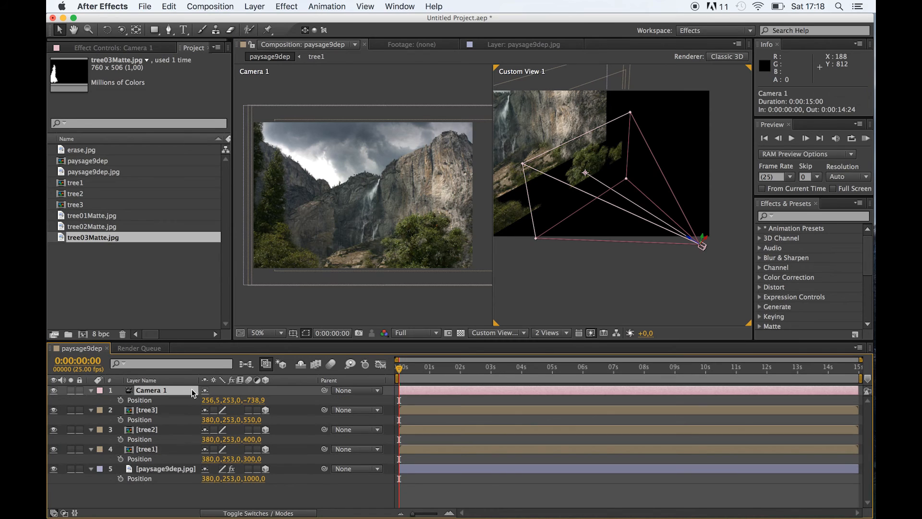
# Step: Start keyframing Camera 1's Point of Interest, Position and Orientation at 0:00:00:00
pyautogui.click(91, 390)
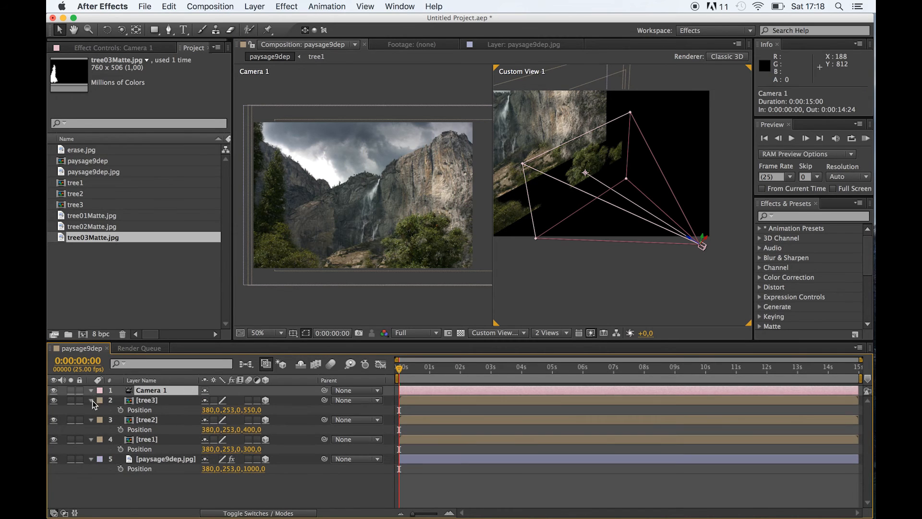
pyautogui.click(91, 390)
pyautogui.click(121, 410)
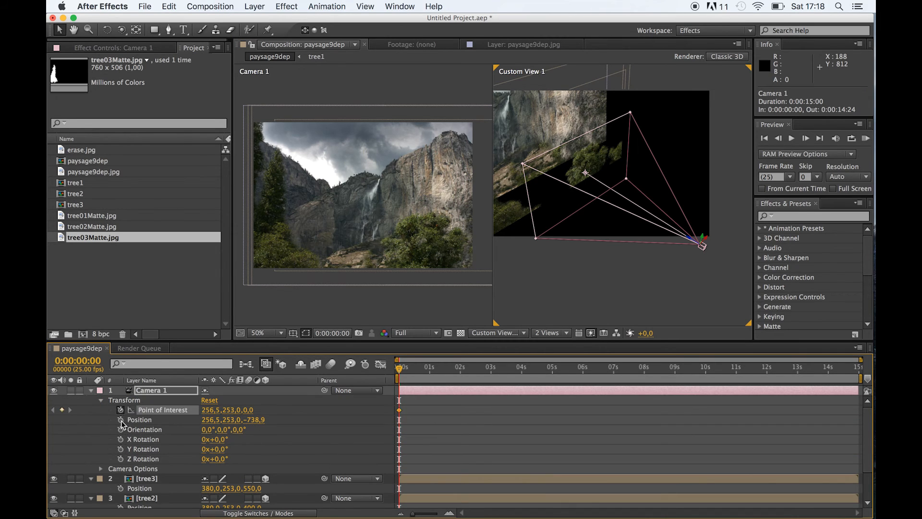
pyautogui.click(121, 421)
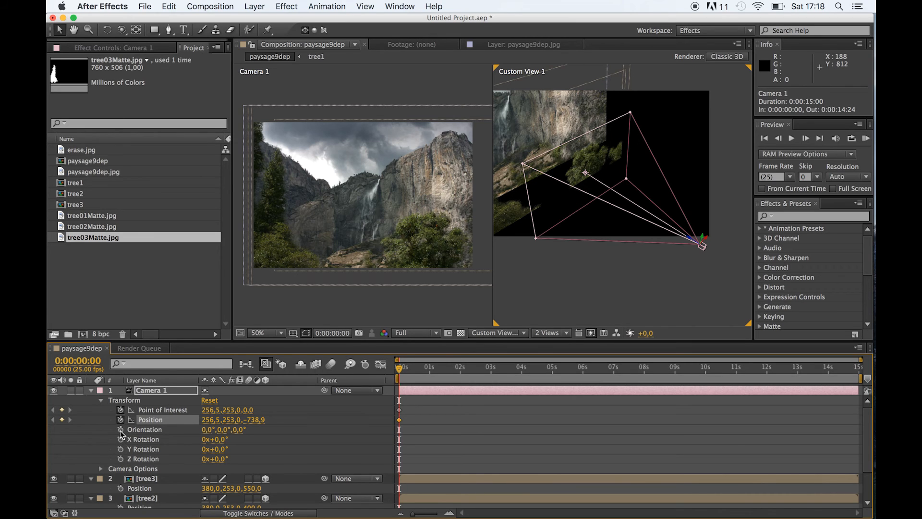
pyautogui.click(121, 429)
pyautogui.click(121, 439)
pyautogui.click(121, 449)
pyautogui.click(121, 459)
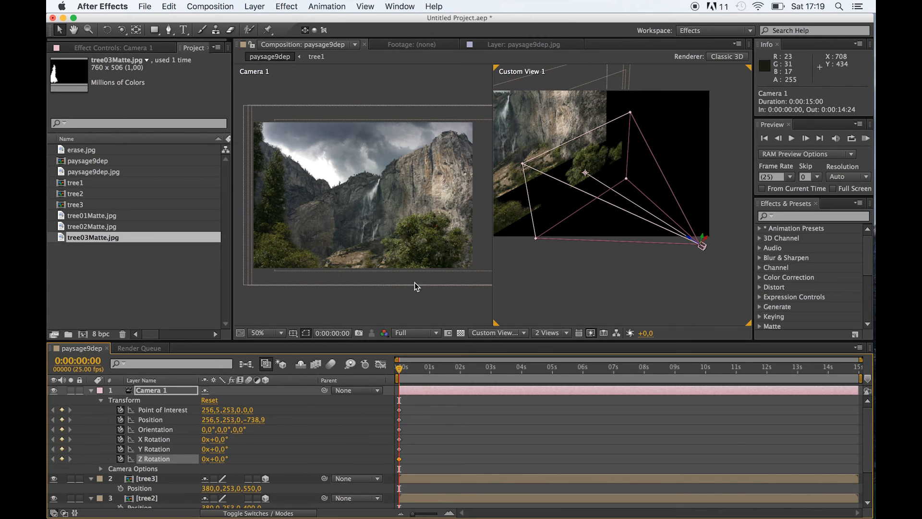
pyautogui.click(121, 439)
pyautogui.click(121, 450)
pyautogui.click(120, 459)
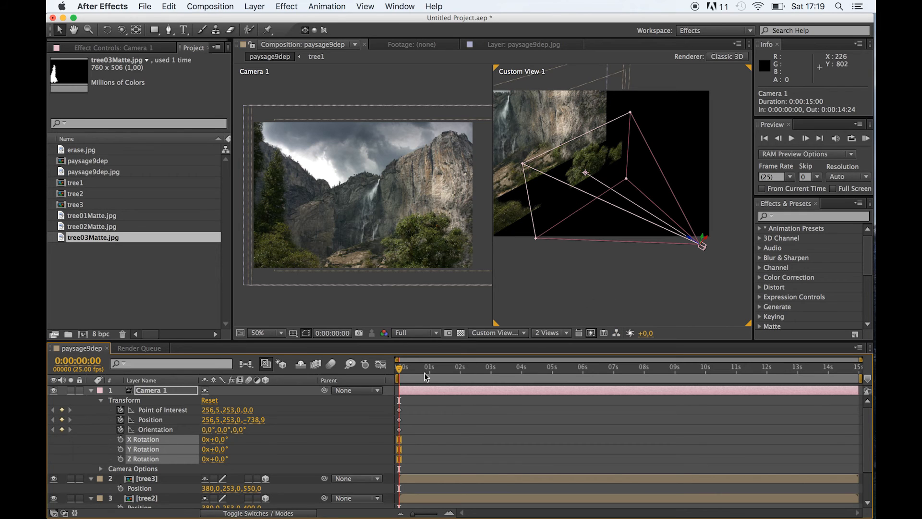
# Step: At 0:00:04:23, move Camera 1 to about 516.8, 253, -602.9 in Custom View 1 and scrub back to the start to review the move
pyautogui.moveTo(401, 369); pyautogui.dragTo(551, 370)
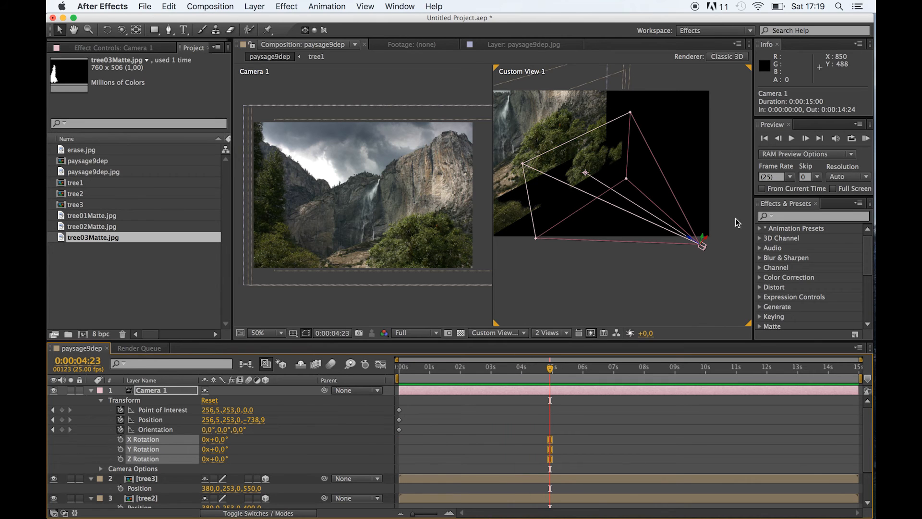
pyautogui.click(709, 242)
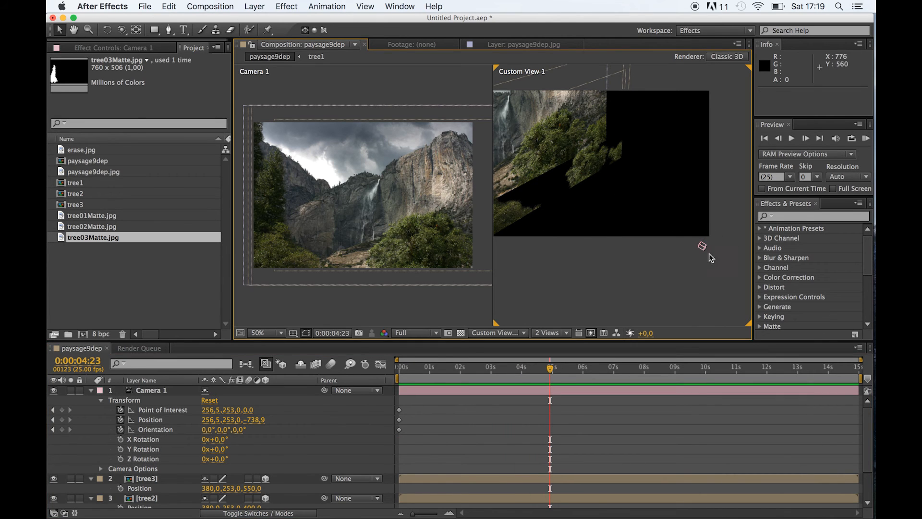
pyautogui.click(703, 247)
pyautogui.click(709, 243)
pyautogui.click(704, 247)
pyautogui.moveTo(704, 245); pyautogui.dragTo(780, 209)
pyautogui.moveTo(720, 210); pyautogui.dragTo(689, 202)
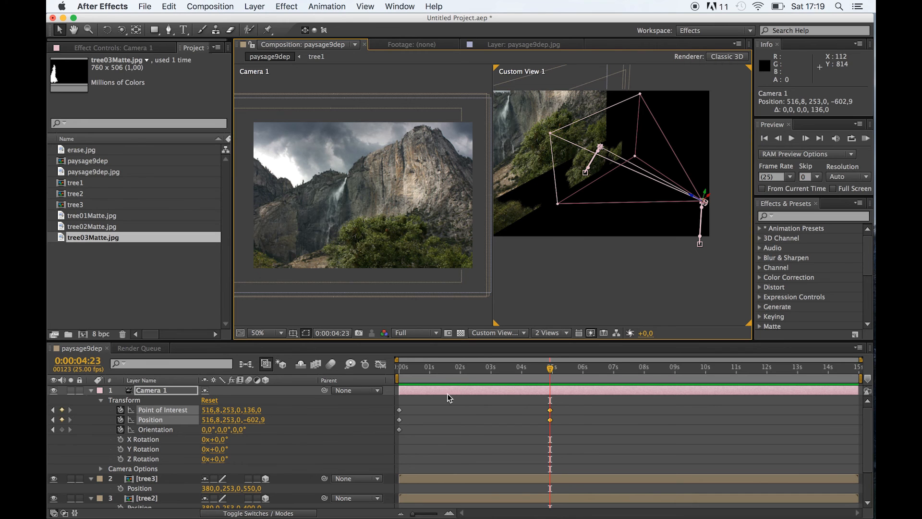
pyautogui.moveTo(552, 369); pyautogui.dragTo(382, 375)
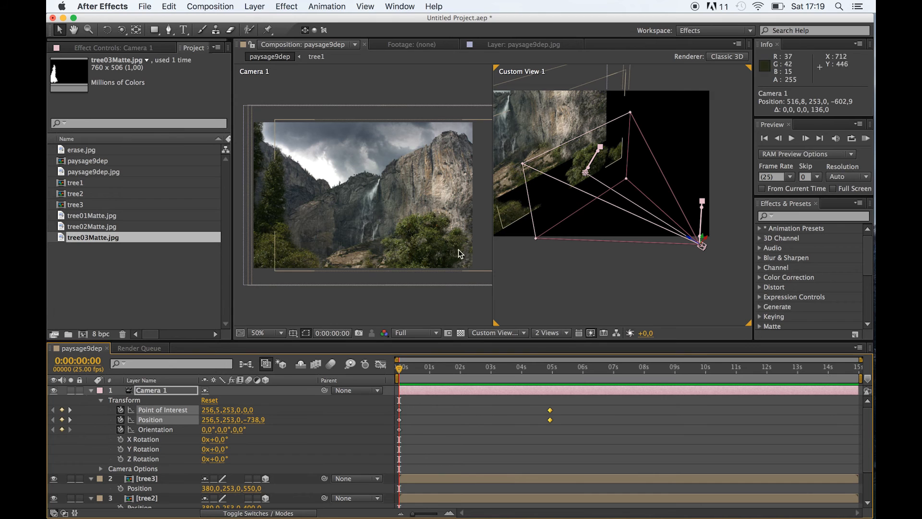
pyautogui.moveTo(405, 373); pyautogui.dragTo(376, 366)
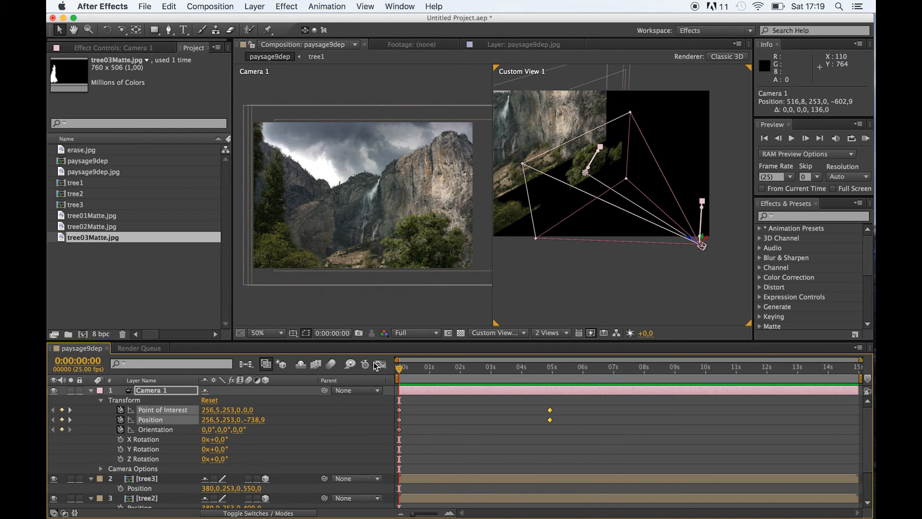
# Step: Enlarge the timeline area upwards and collapse Camera 1's properties
pyautogui.click(178, 335)
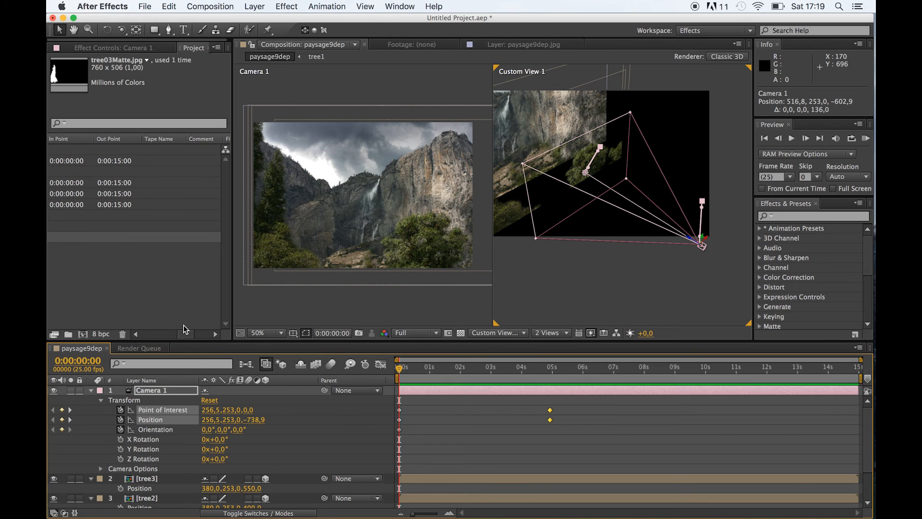
pyautogui.moveTo(229, 341); pyautogui.dragTo(228, 276)
pyautogui.click(91, 326)
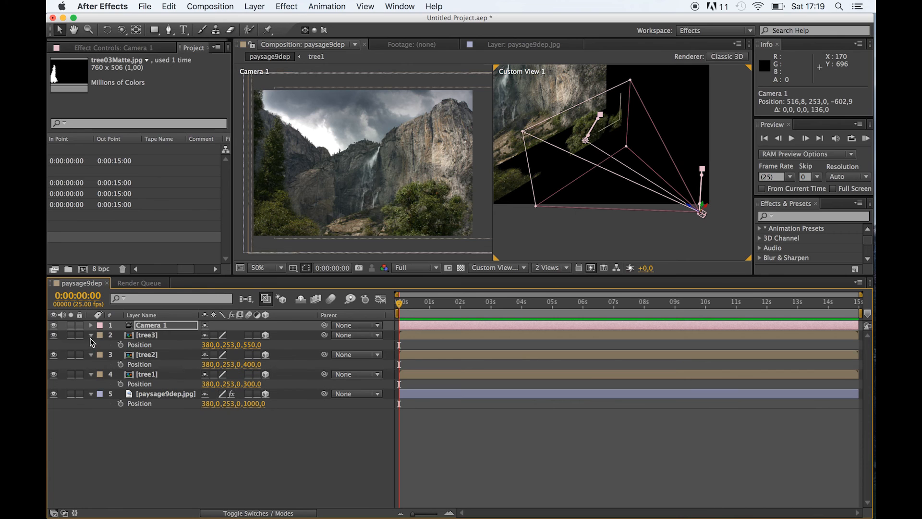
# Step: Hide Camera 1 and the three tree layers and scrub through the composition to examine the cloned background over time
pyautogui.moveTo(54, 326); pyautogui.dragTo(53, 374)
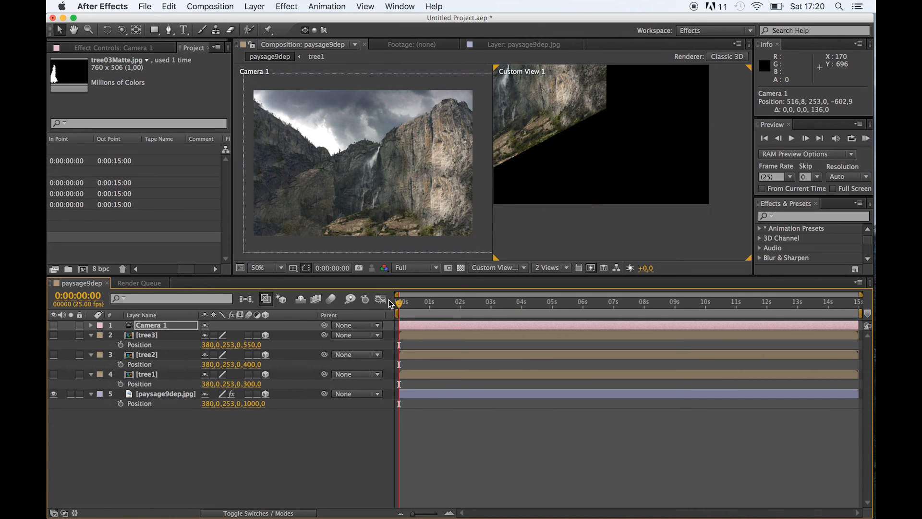
pyautogui.moveTo(399, 304); pyautogui.dragTo(629, 314)
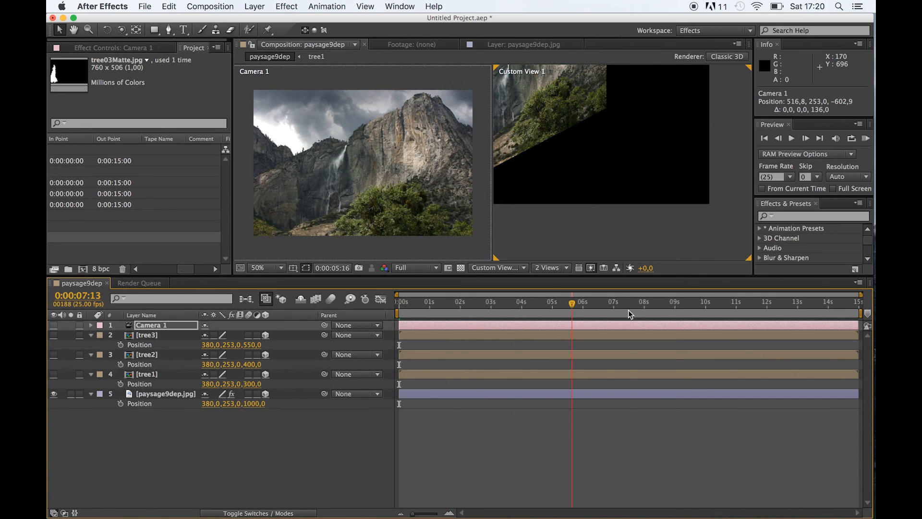
pyautogui.moveTo(469, 301); pyautogui.dragTo(379, 303)
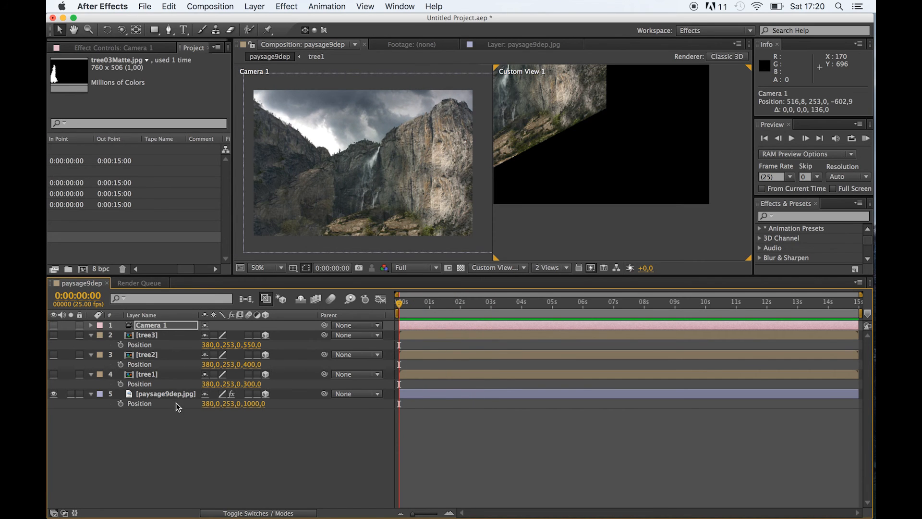
pyautogui.click(166, 394)
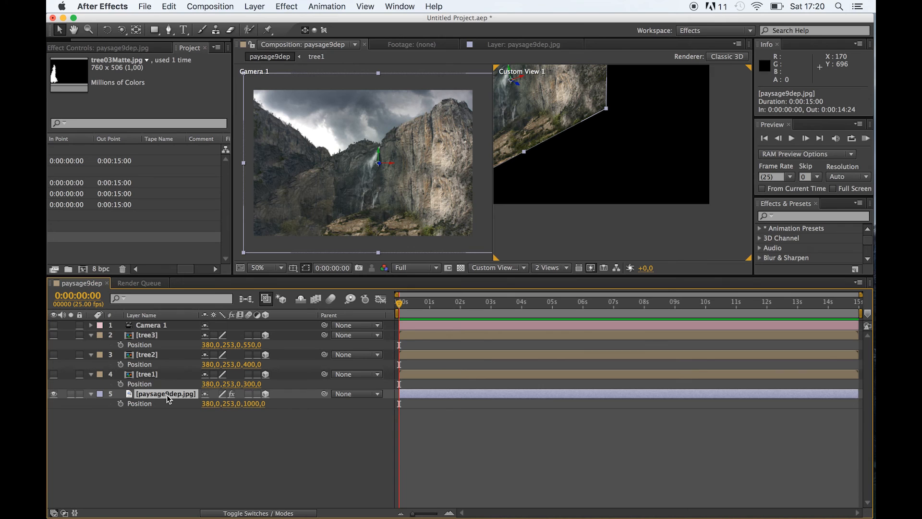
pyautogui.press('e')
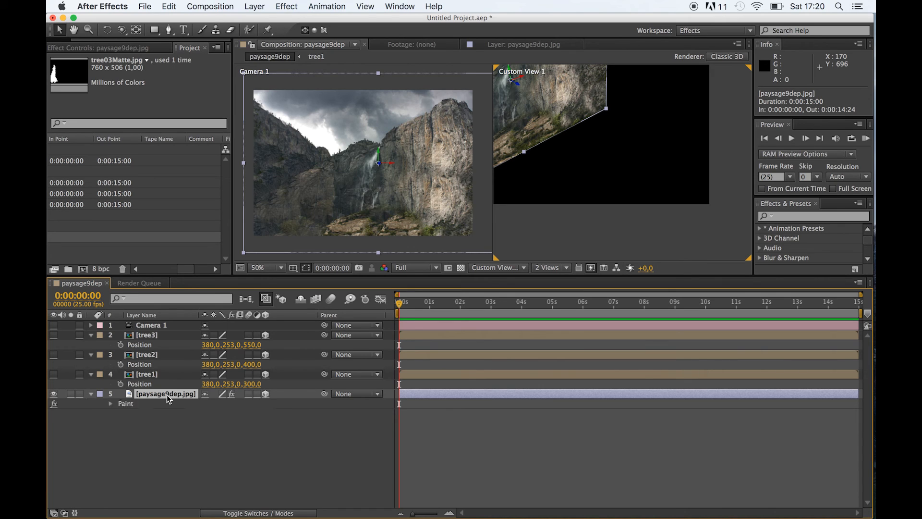
pyautogui.click(92, 394)
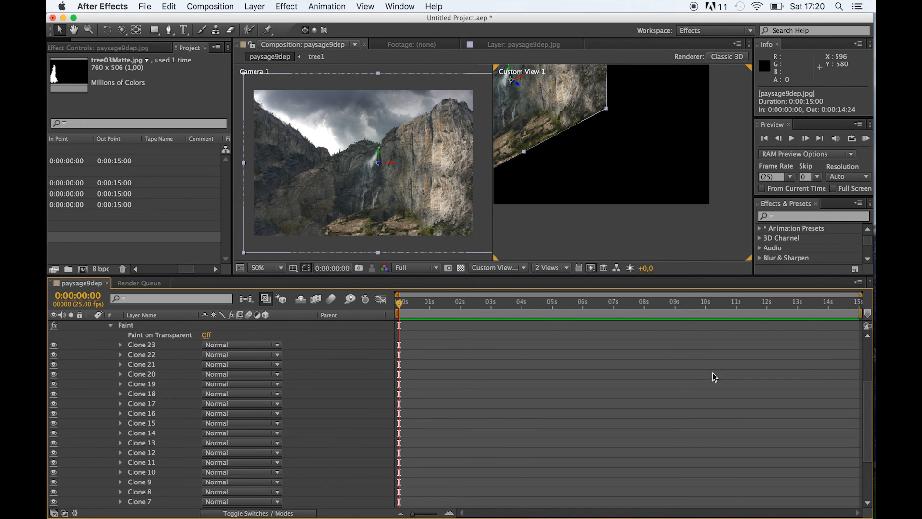
pyautogui.moveTo(867, 402)
pyautogui.mouseDown()
pyautogui.moveTo(861, 458)
pyautogui.moveTo(867, 348)
pyautogui.mouseUp()
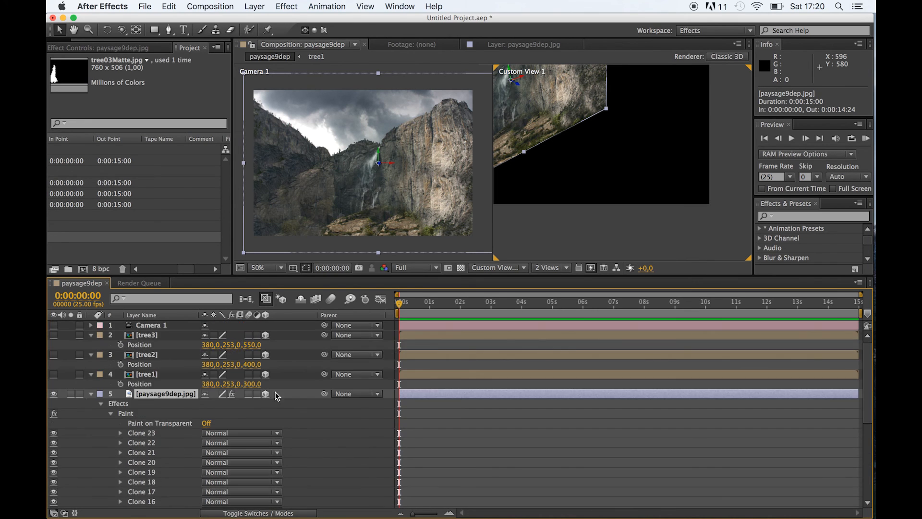
pyautogui.click(92, 394)
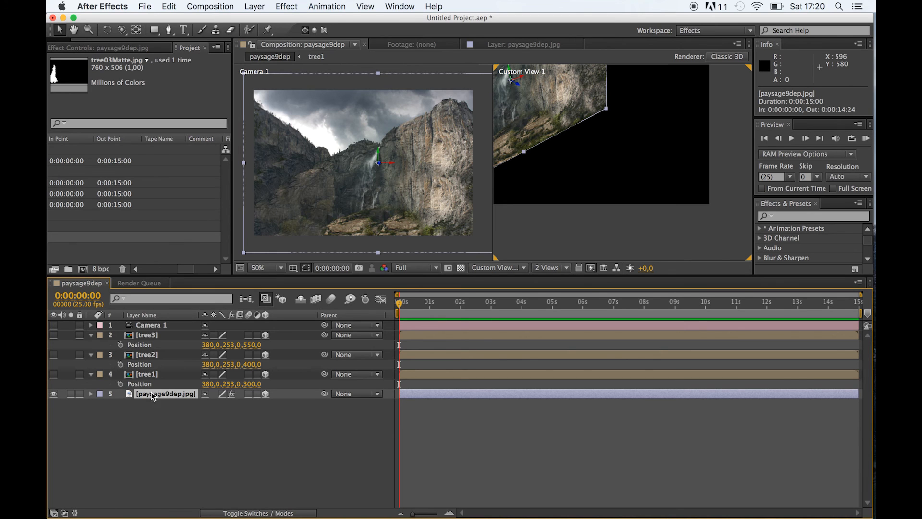
# Step: Reveal the Paint effect of the paysage9dep.jpg layer and select all its strokes from Clone 23 to Clone 1
pyautogui.press('e')
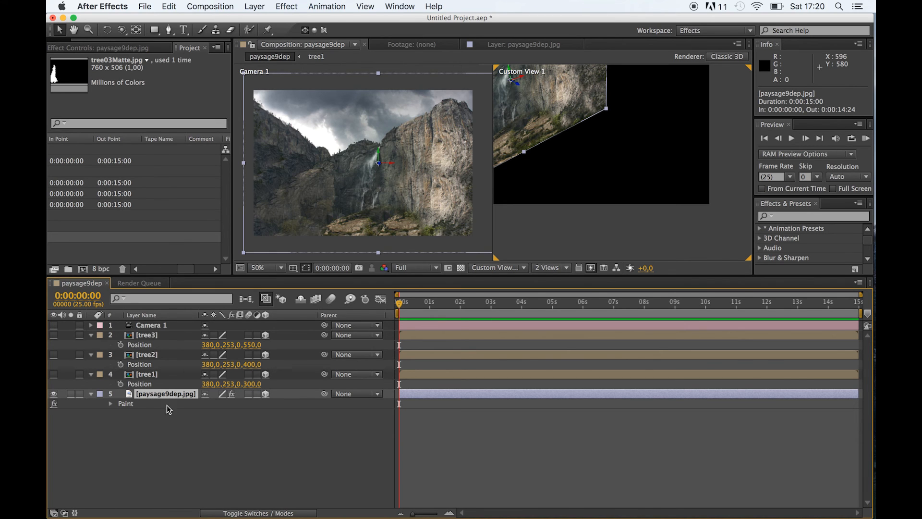
pyautogui.click(110, 405)
pyautogui.scroll(-3, 144, 384)
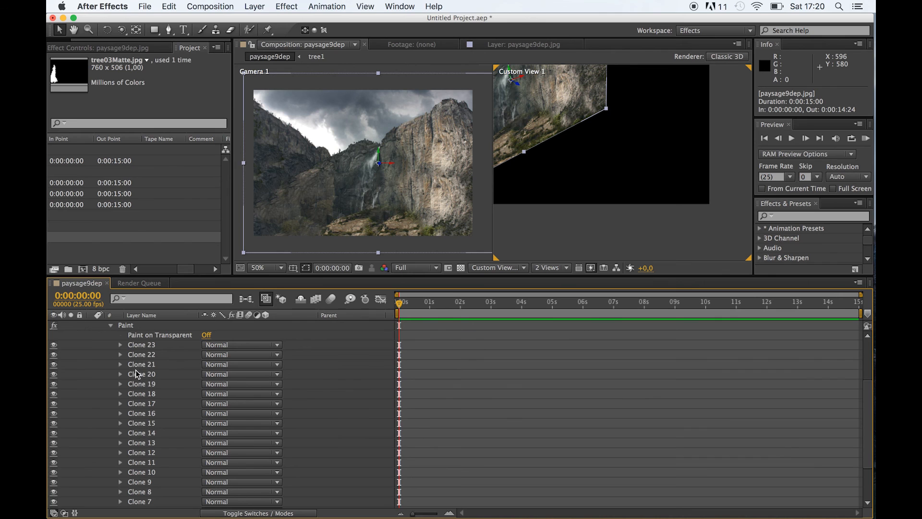
pyautogui.click(142, 346)
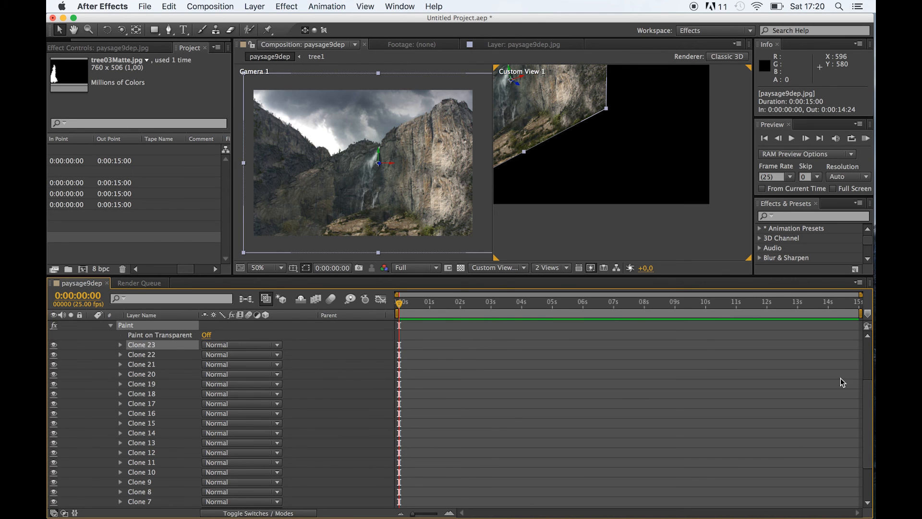
pyautogui.moveTo(867, 407)
pyautogui.mouseDown()
pyautogui.moveTo(871, 363)
pyautogui.moveTo(875, 490)
pyautogui.mouseUp()
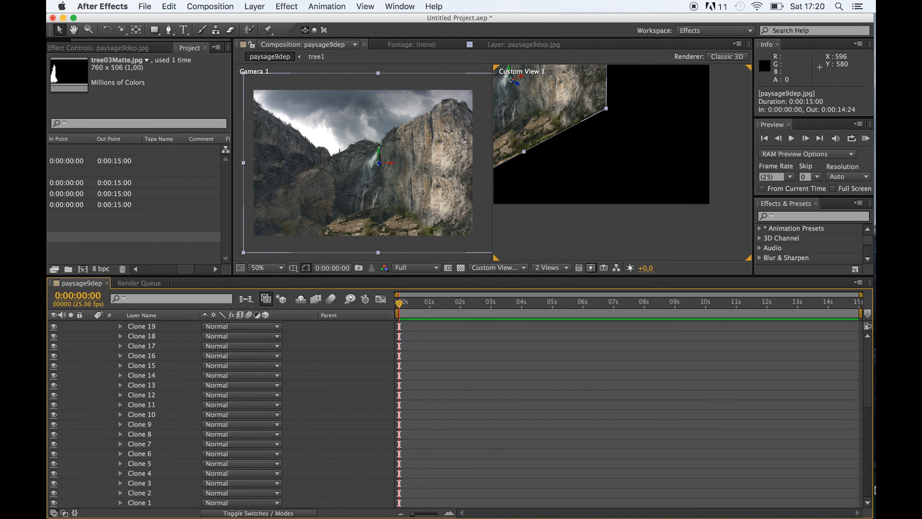
pyautogui.keyDown('shift'); pyautogui.click(148, 504); pyautogui.keyUp('shift')
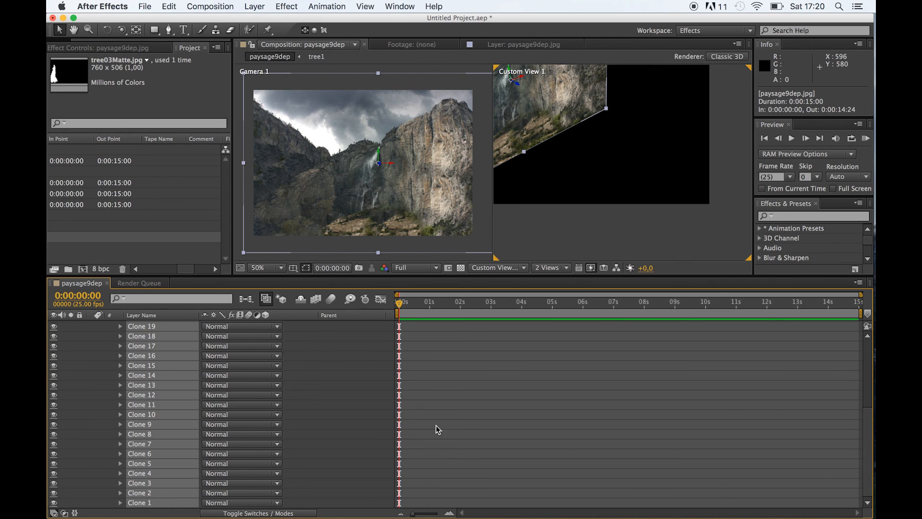
pyautogui.moveTo(865, 427)
pyautogui.mouseDown()
pyautogui.moveTo(868, 434)
pyautogui.moveTo(869, 351)
pyautogui.moveTo(869, 390)
pyautogui.mouseUp()
pyautogui.scroll(-5, 862, 403)
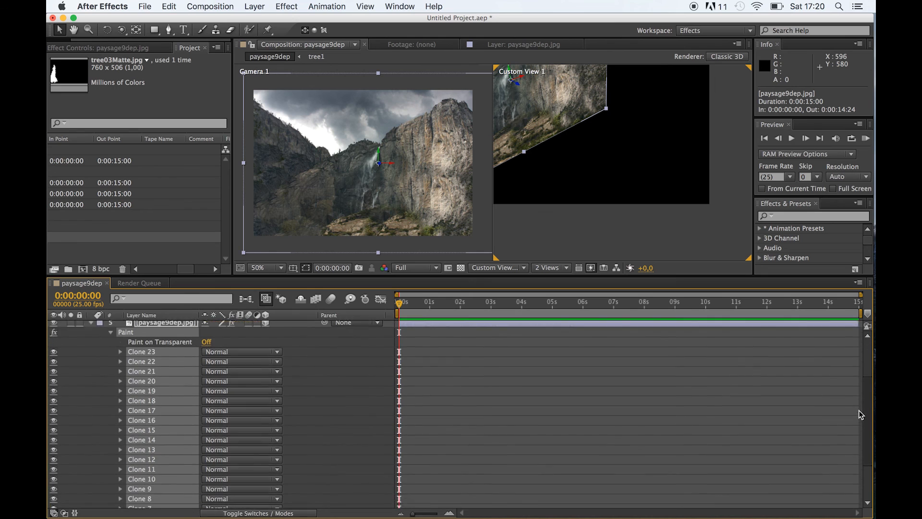
# Step: Extend the selected clone strokes to end just after 7 seconds and scrub the timeline to check the background
pyautogui.moveTo(420, 515); pyautogui.dragTo(440, 516)
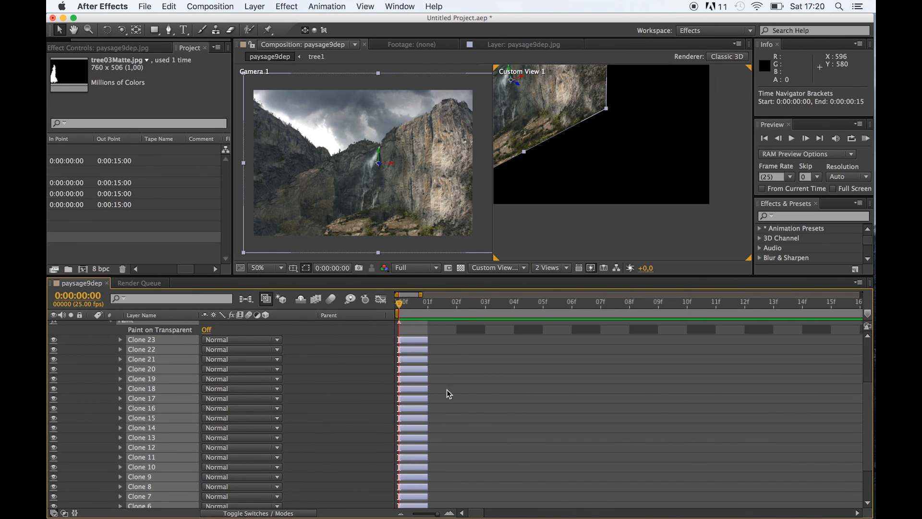
pyautogui.moveTo(429, 341)
pyautogui.mouseDown()
pyautogui.moveTo(834, 342)
pyautogui.moveTo(875, 374)
pyautogui.mouseUp()
pyautogui.moveTo(442, 513); pyautogui.dragTo(411, 515)
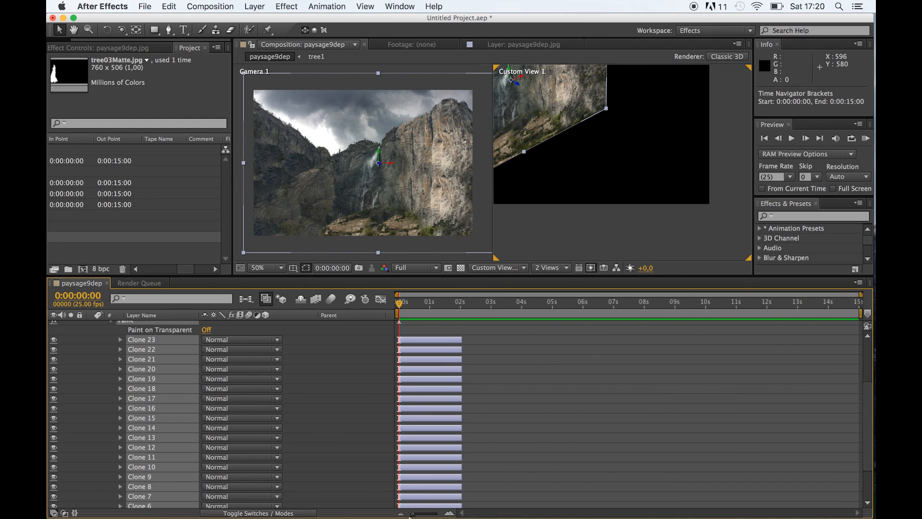
pyautogui.moveTo(462, 343); pyautogui.dragTo(693, 357)
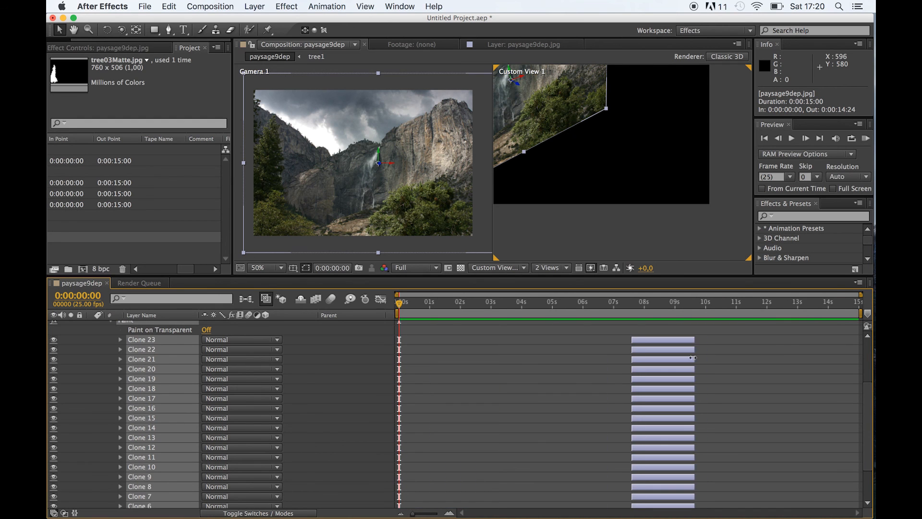
pyautogui.press('super+z')
pyautogui.moveTo(463, 340); pyautogui.dragTo(624, 347)
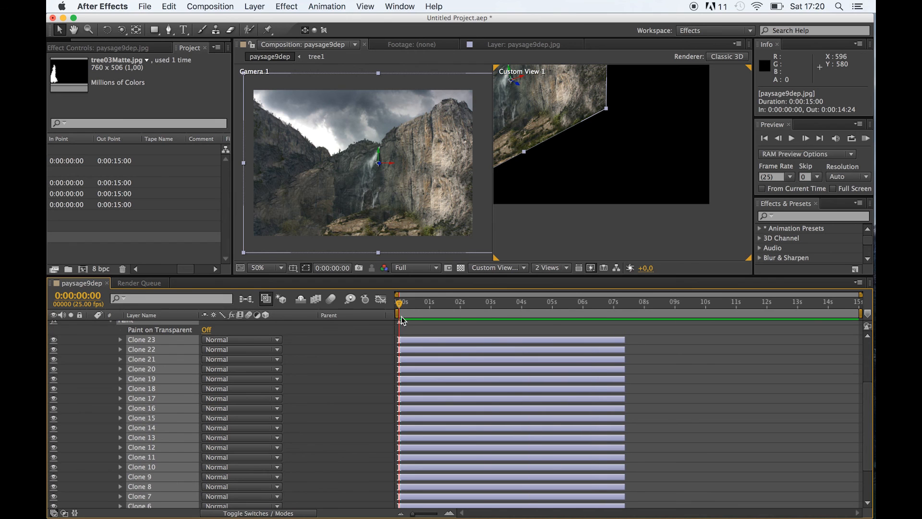
pyautogui.press('space')
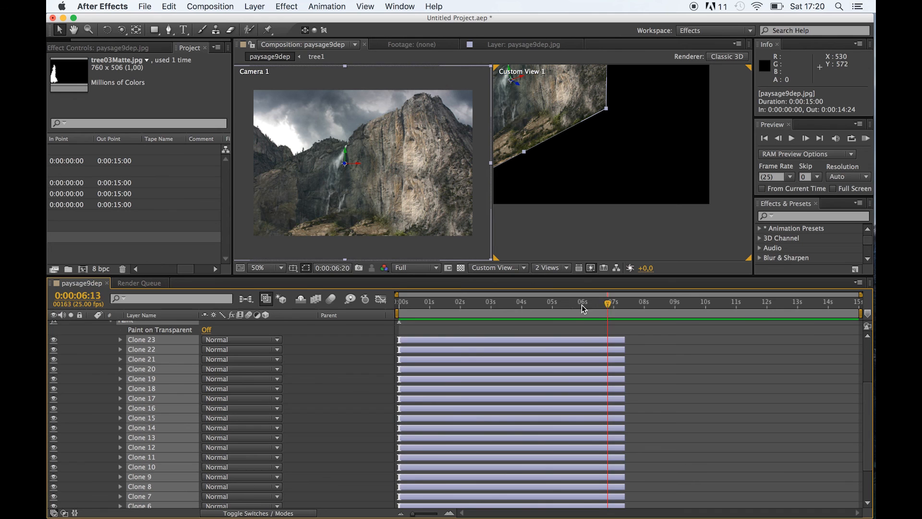
pyautogui.moveTo(468, 304); pyautogui.dragTo(277, 327)
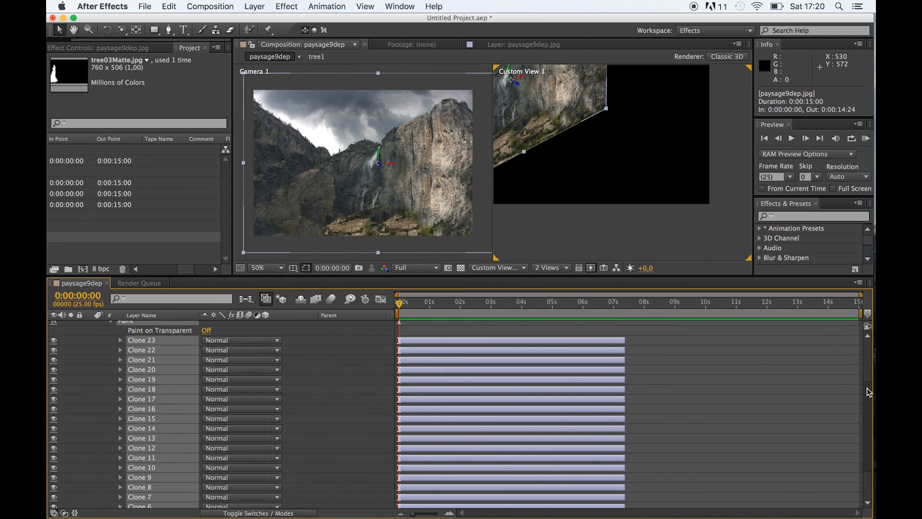
# Step: Collapse the paysage9dep.jpg and tree1 layers and make tree1, tree2 and tree3 visible again
pyautogui.scroll(4, 487, 350)
pyautogui.click(139, 384)
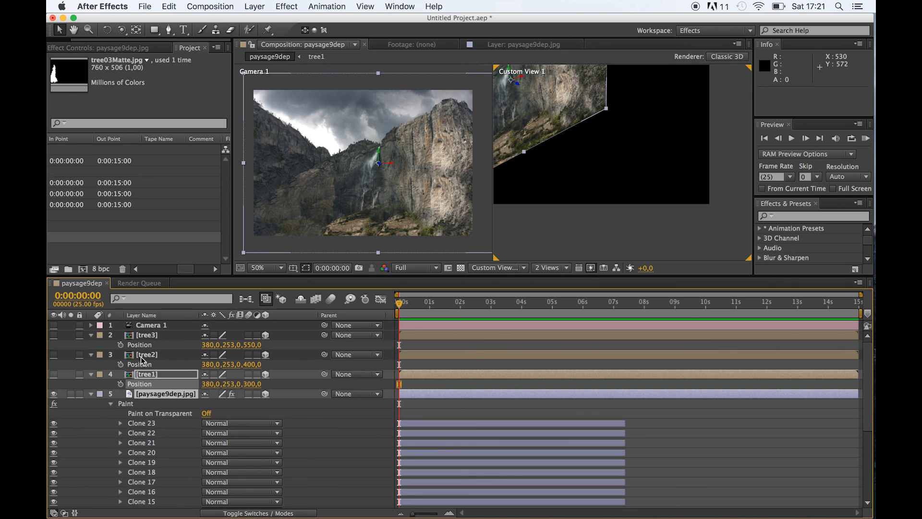
pyautogui.click(91, 394)
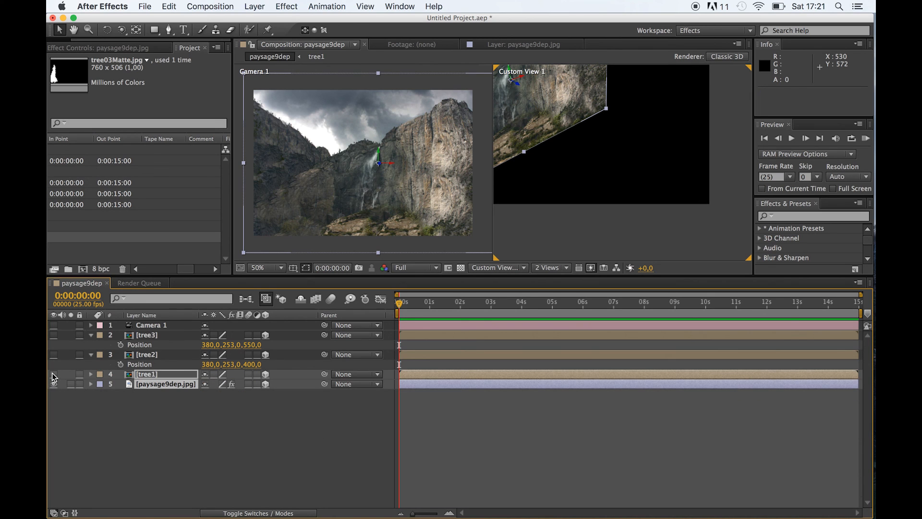
pyautogui.moveTo(54, 374); pyautogui.dragTo(54, 335)
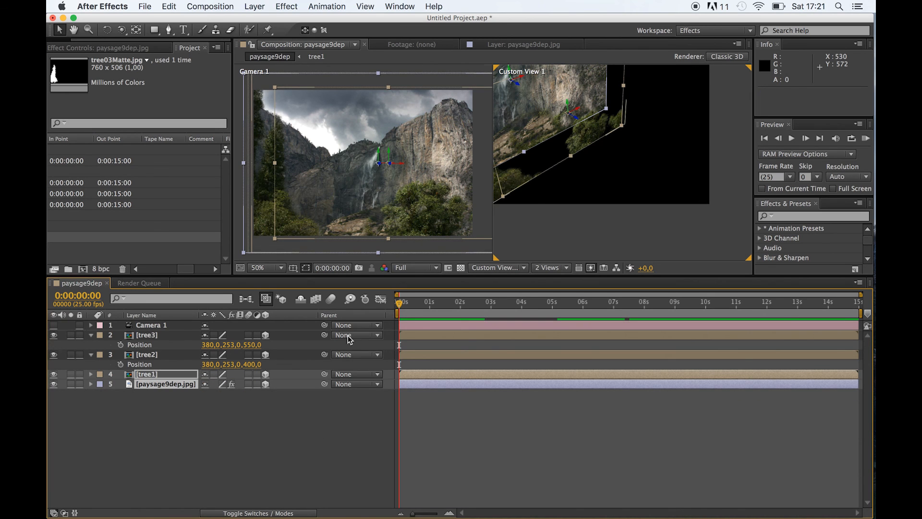
# Step: Make Camera 1 visible again and show the composition in a single view through Camera 1
pyautogui.click(54, 325)
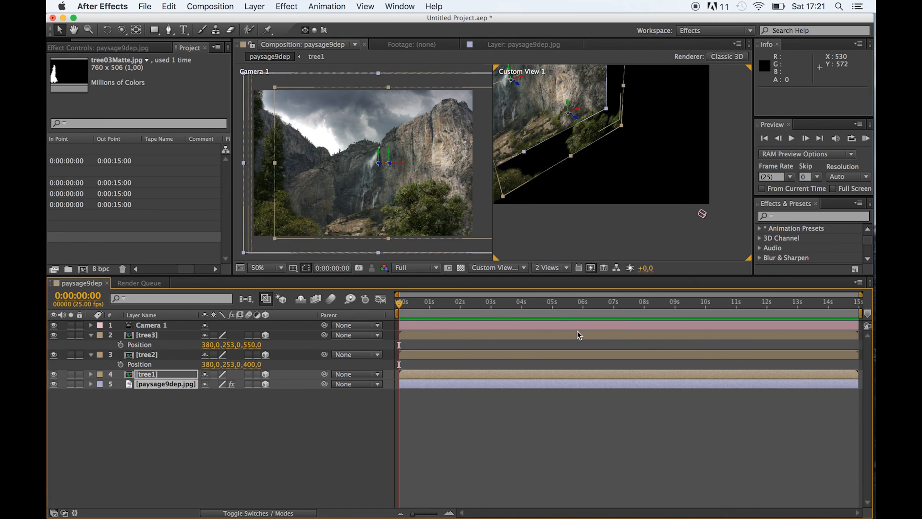
pyautogui.moveTo(400, 305)
pyautogui.mouseDown()
pyautogui.moveTo(409, 306)
pyautogui.moveTo(398, 306)
pyautogui.mouseUp()
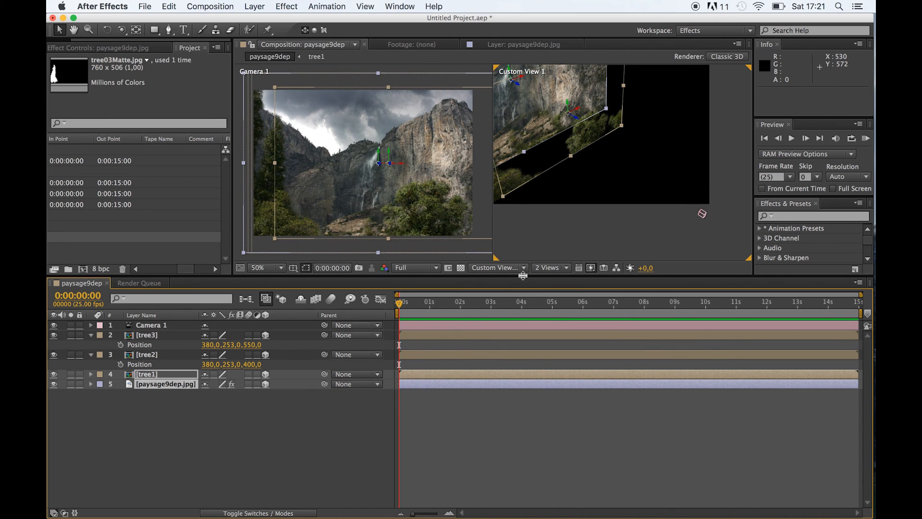
pyautogui.click(525, 268)
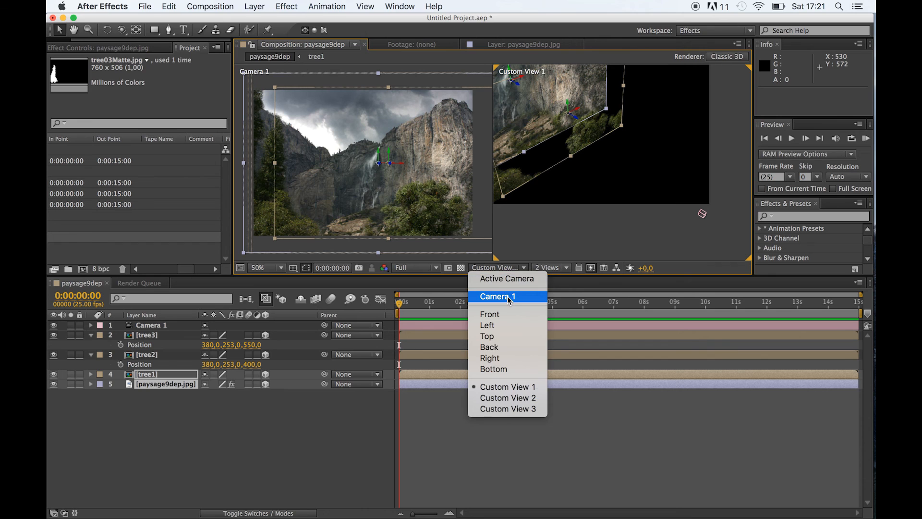
pyautogui.click(507, 296)
pyautogui.click(559, 268)
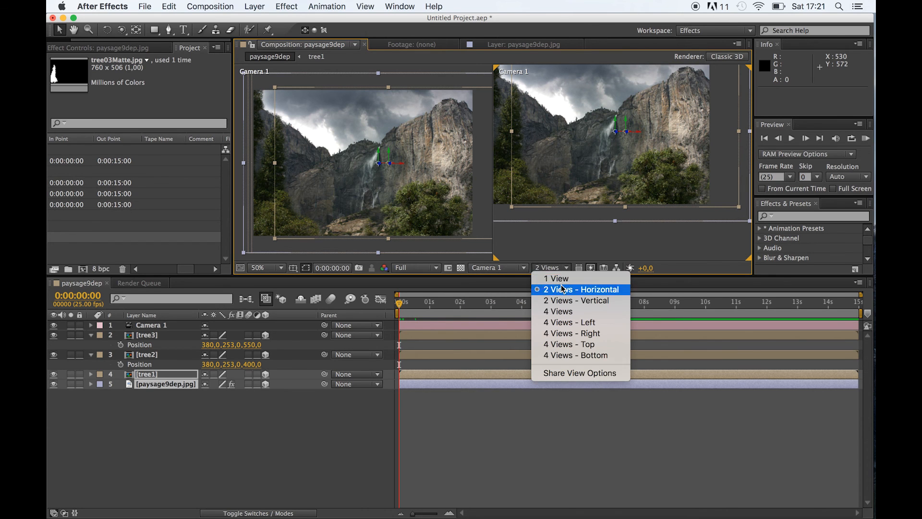
pyautogui.click(560, 279)
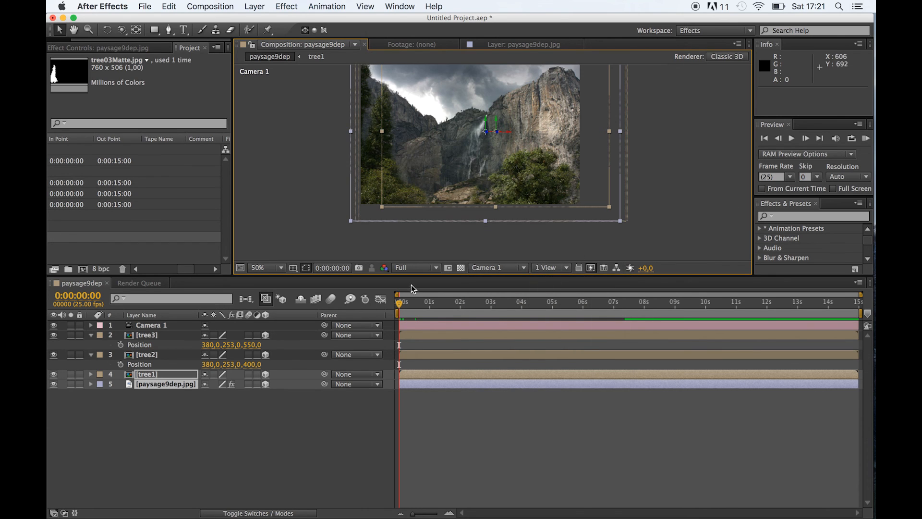
# Step: Deselect all layers, fit the composition to the viewer and scrub through the timeline to examine the parallax camera move
pyautogui.click(279, 450)
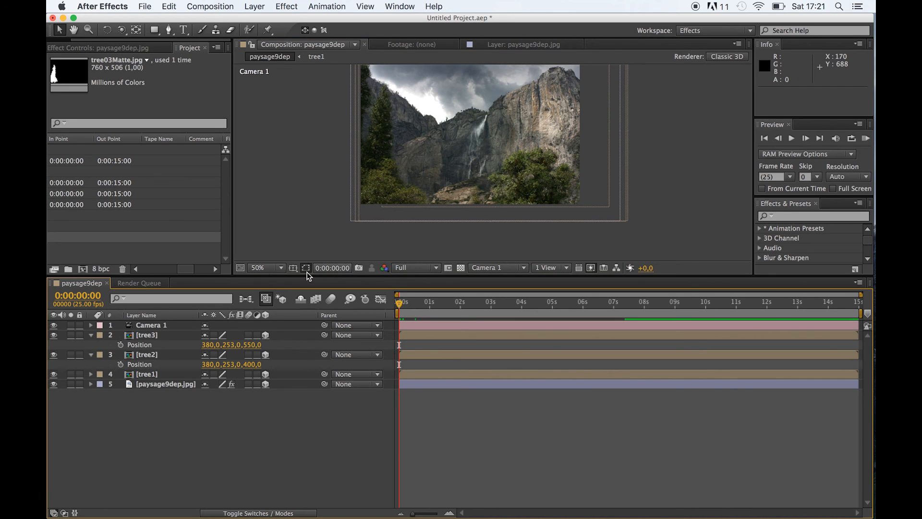
pyautogui.click(277, 268)
pyautogui.click(271, 277)
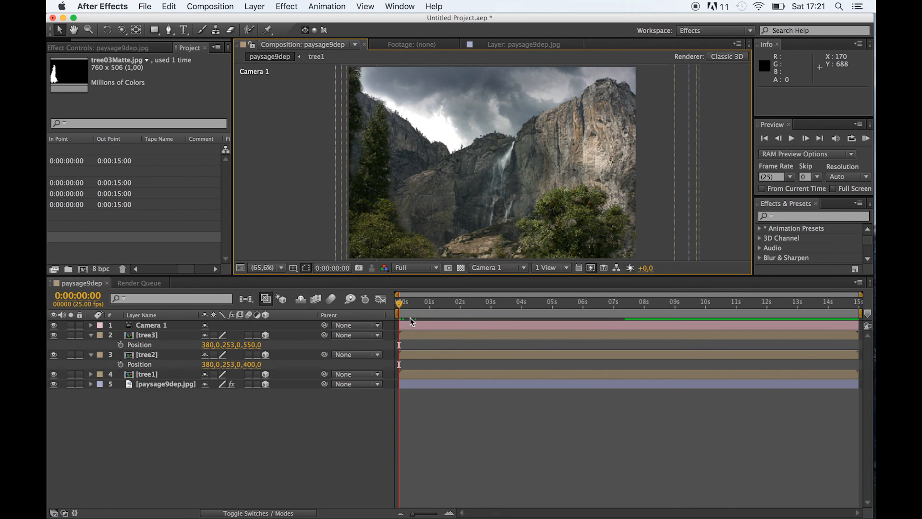
pyautogui.moveTo(402, 304); pyautogui.dragTo(297, 326)
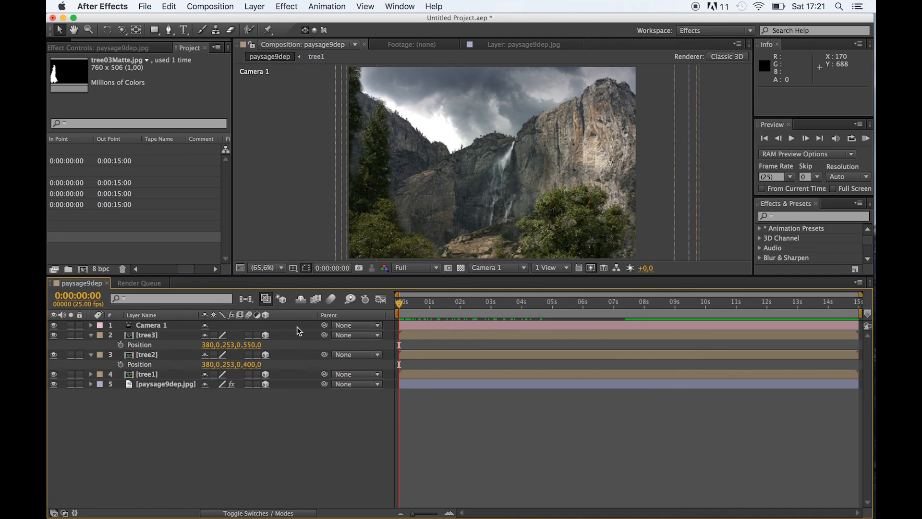